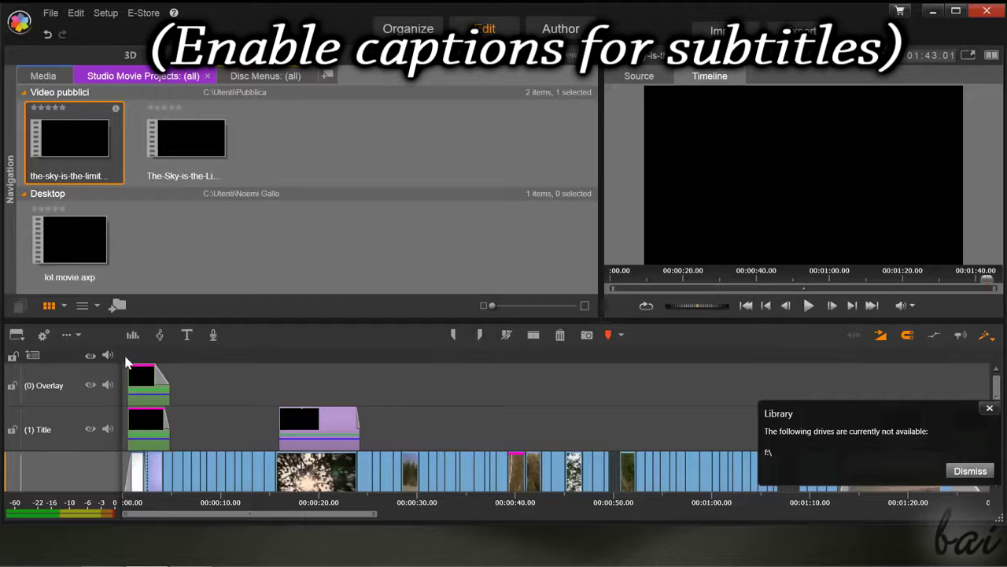
Show the Media library and scrub the movie timeline near its start
{"action": "left_click", "coordinate": [41, 72]}
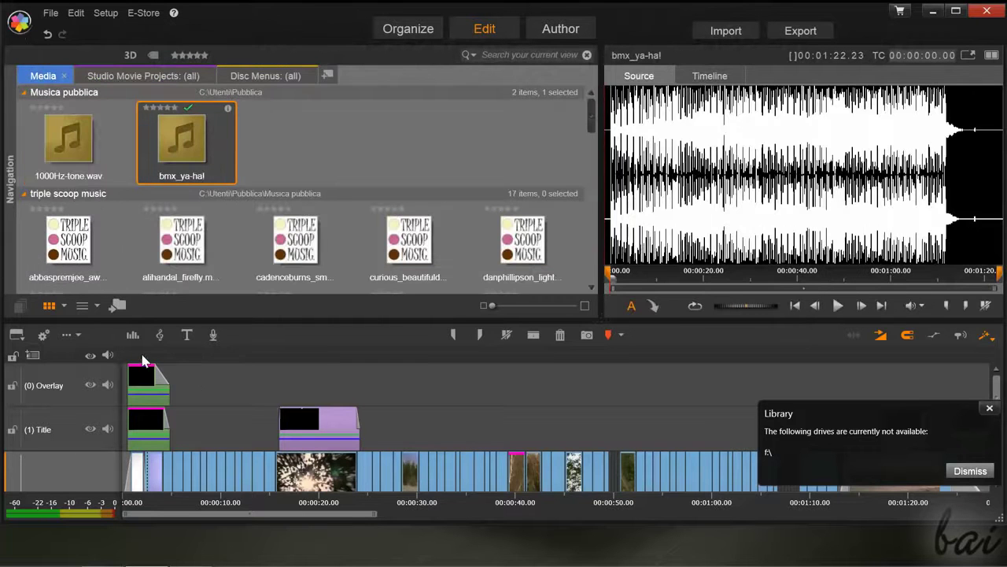
{"action": "left_click", "coordinate": [142, 360]}
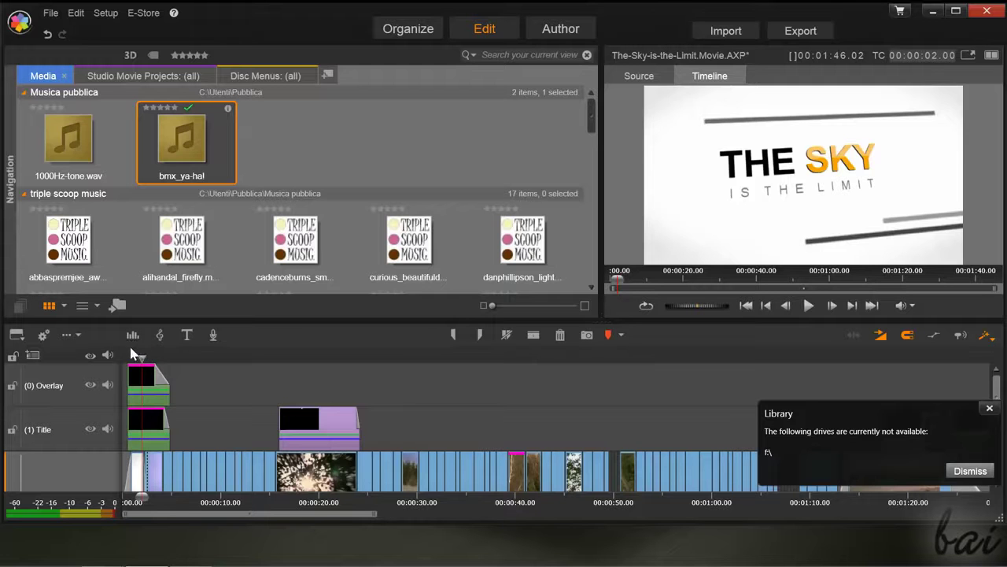
{"action": "left_click_drag", "start_coordinate": [134, 355], "coordinate": [127, 358]}
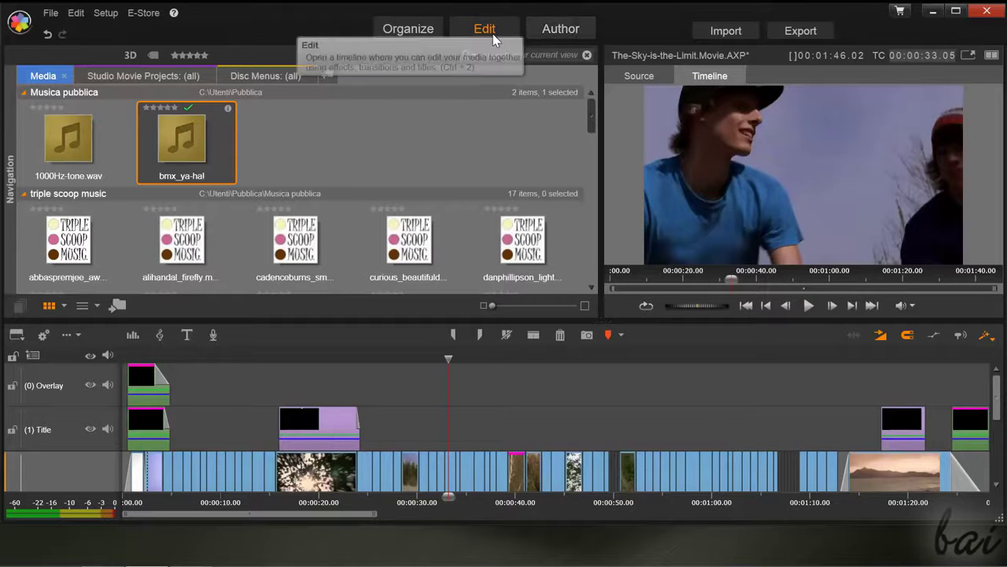
Open the Organize workspace and browse the Media and Content categories of the library
{"action": "left_click", "coordinate": [408, 31]}
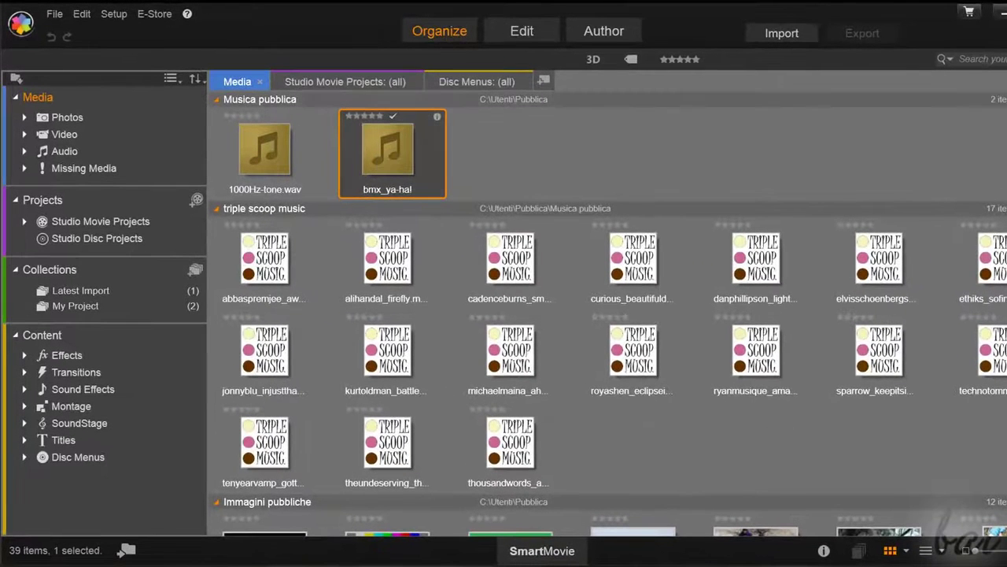
{"action": "scroll", "coordinate": [608, 319], "scroll_direction": "down", "scroll_amount": 5}
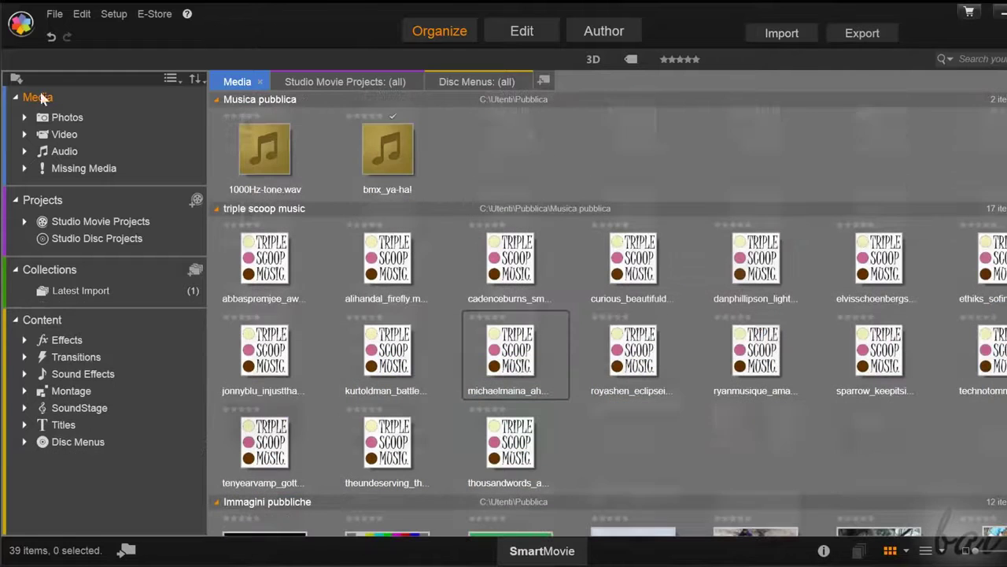
{"action": "left_click", "coordinate": [43, 320]}
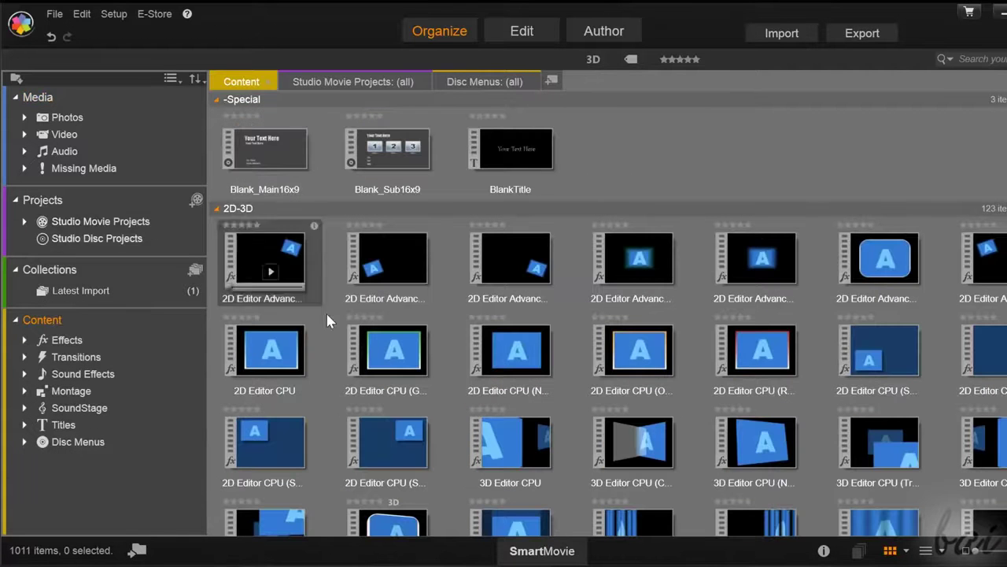
{"action": "scroll", "coordinate": [999, 364], "scroll_direction": "down", "scroll_amount": 1}
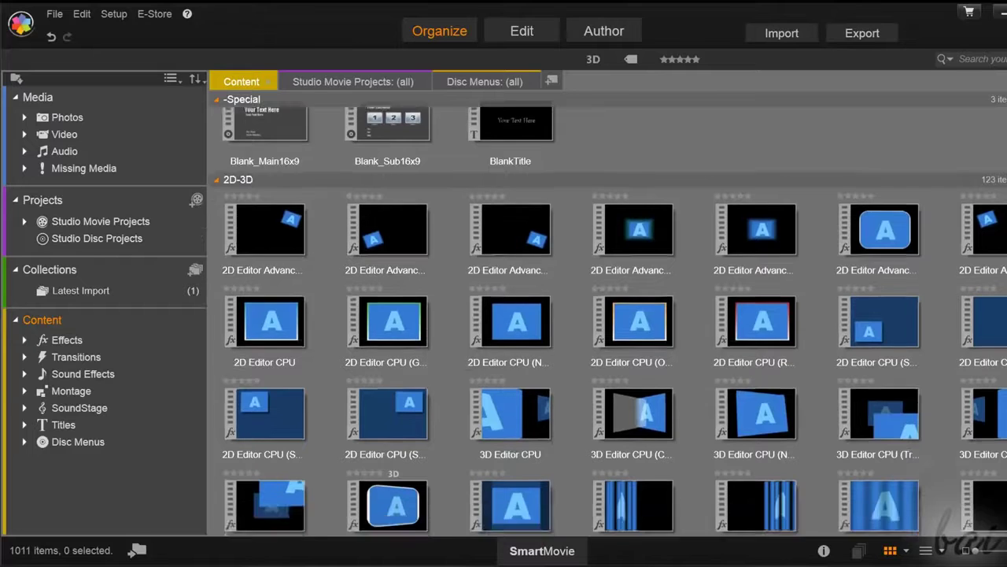
{"action": "scroll", "coordinate": [607, 319], "scroll_direction": "down", "scroll_amount": 10}
View the library's Media, Collections and Projects categories, including the My Project collection
{"action": "left_click", "coordinate": [38, 97]}
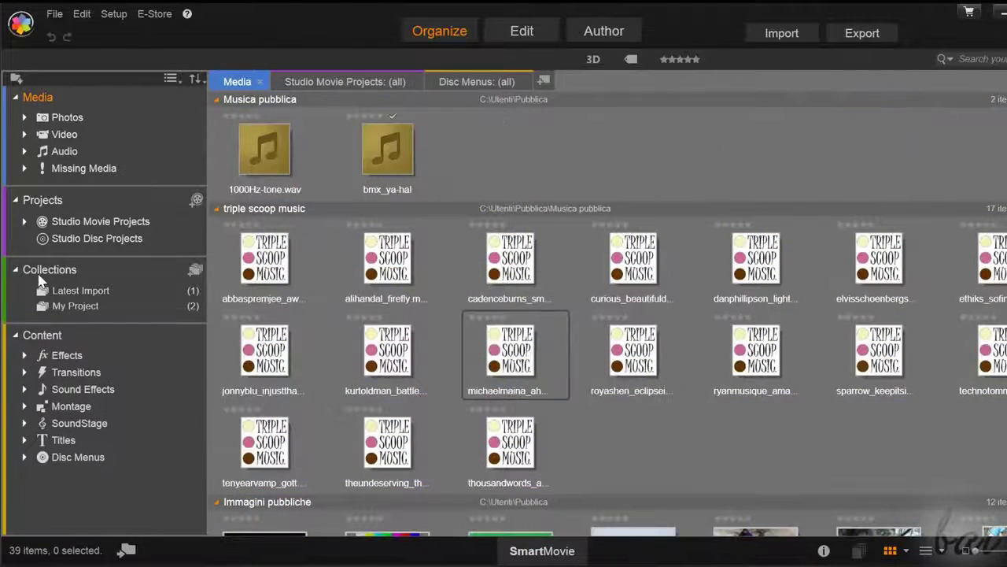
{"action": "left_click", "coordinate": [43, 271]}
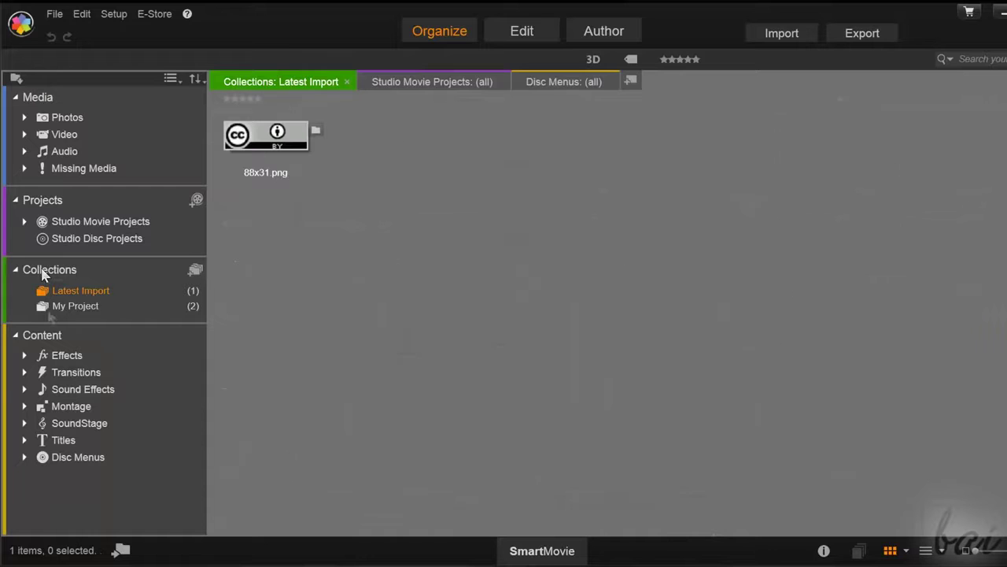
{"action": "left_click", "coordinate": [53, 305]}
{"action": "left_click", "coordinate": [38, 97]}
{"action": "left_click", "coordinate": [42, 201]}
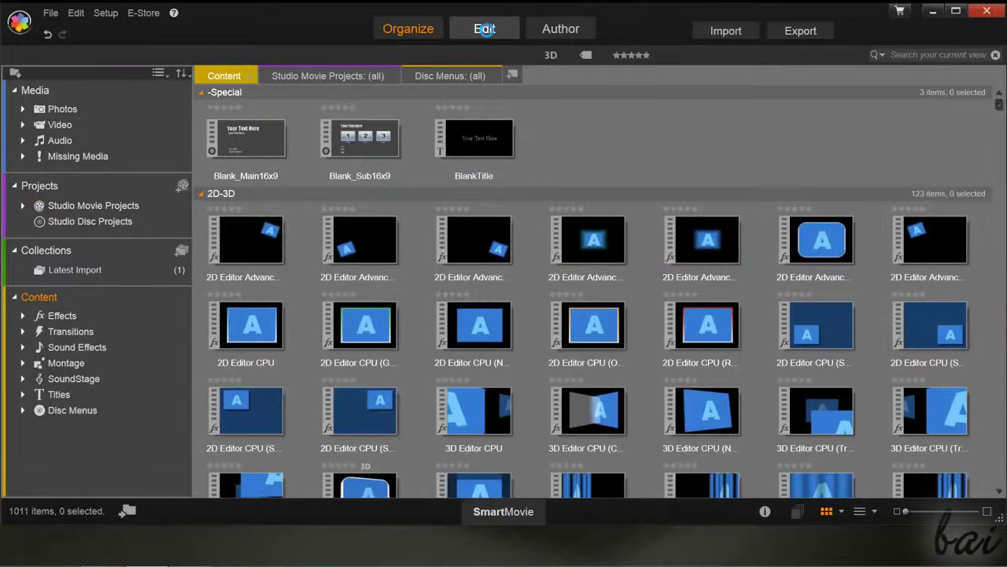
Return to the Edit workspace, play the movie from the playhead and pause at about 00:00:49.00
{"action": "left_click", "coordinate": [485, 29]}
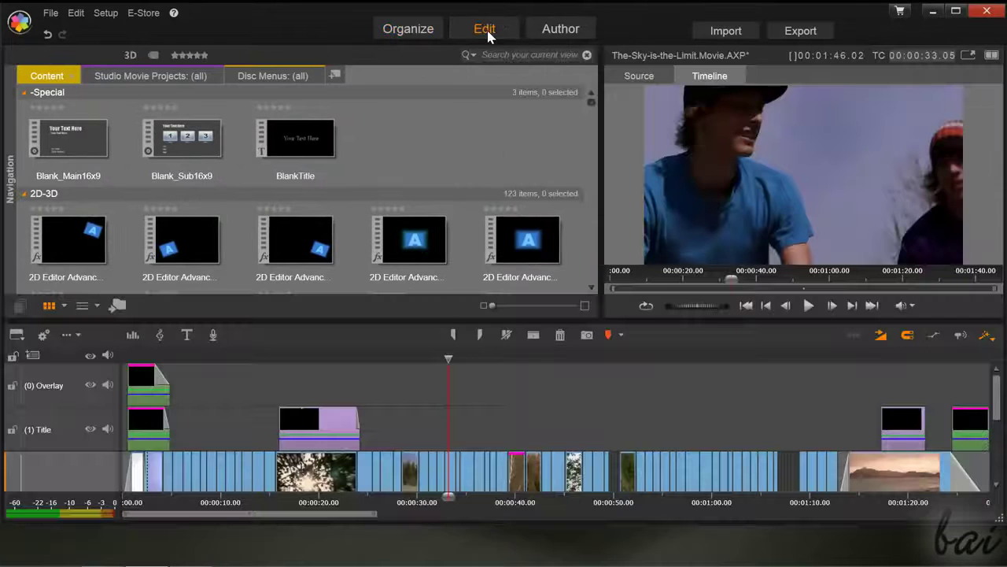
{"action": "left_click", "coordinate": [808, 307]}
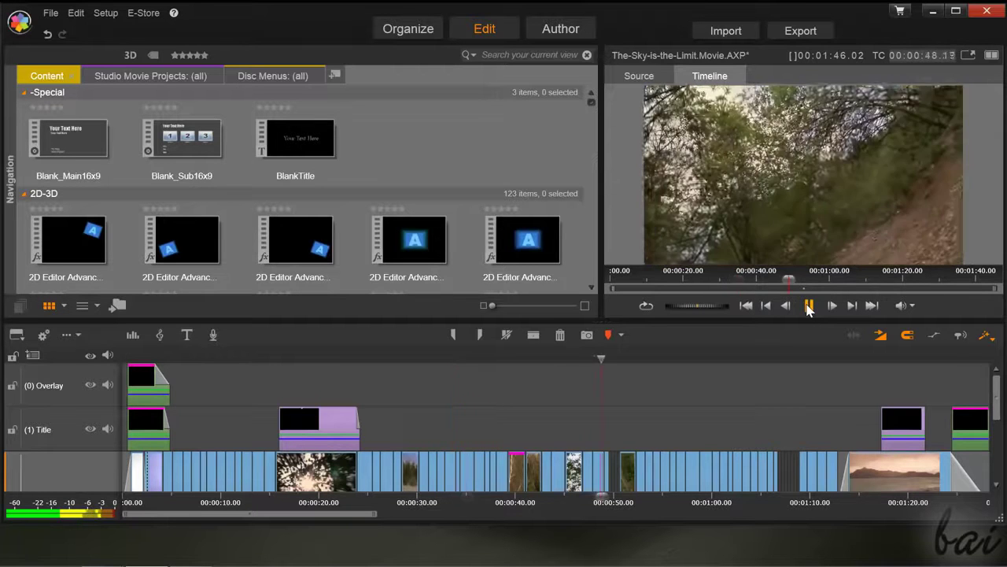
{"action": "left_click", "coordinate": [808, 307]}
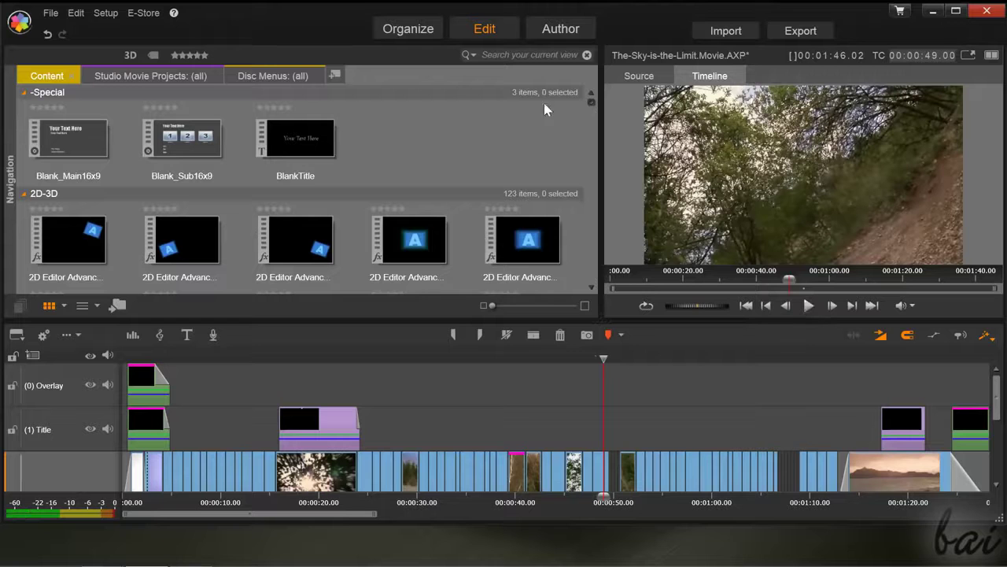
Open the Author workspace and create a disc project from the open movie
{"action": "left_click", "coordinate": [558, 29]}
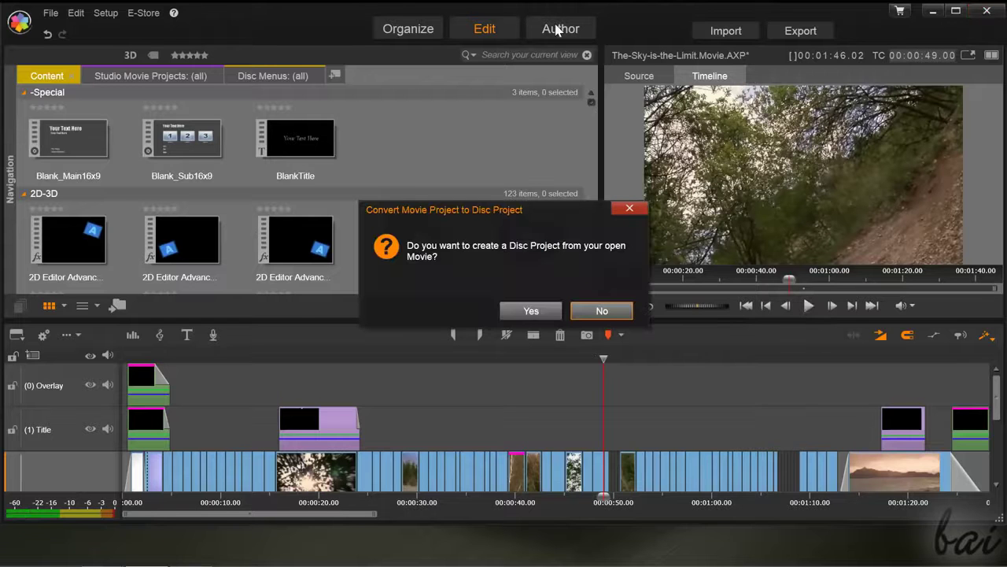
{"action": "left_click", "coordinate": [532, 312]}
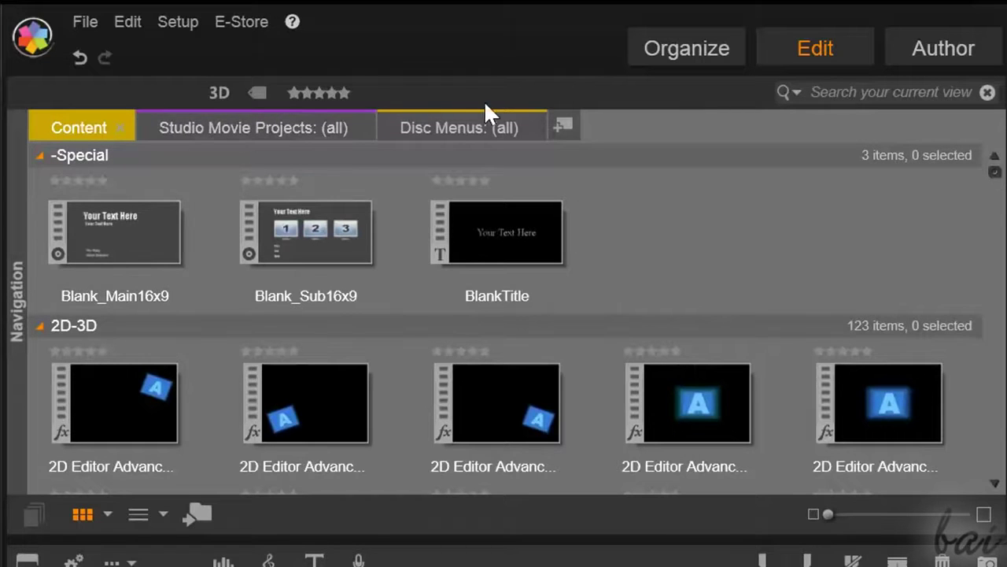
Show the Media library in the Edit workspace and toggle its auto-hiding Navigation tree
{"action": "left_click", "coordinate": [41, 130]}
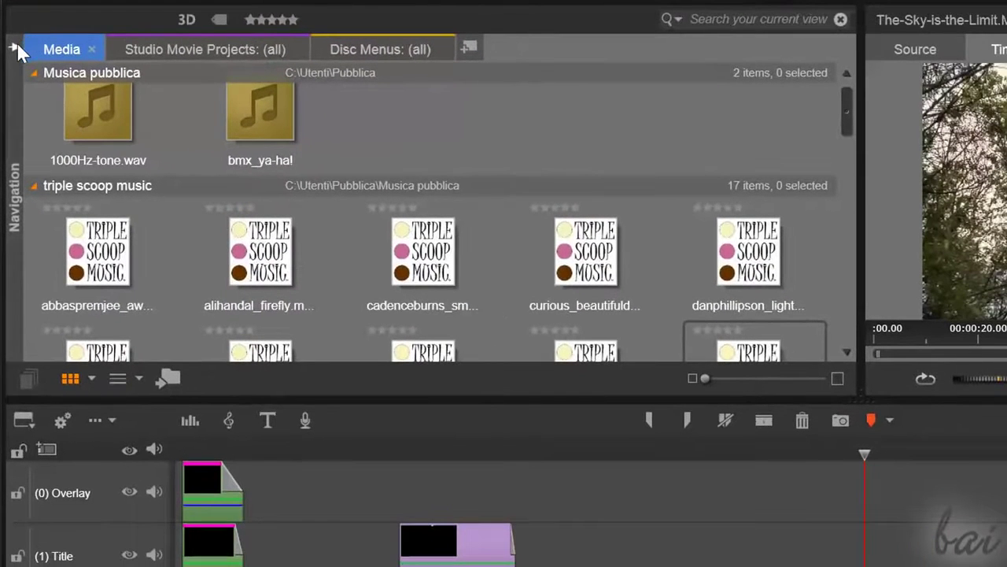
{"action": "left_click", "coordinate": [17, 70]}
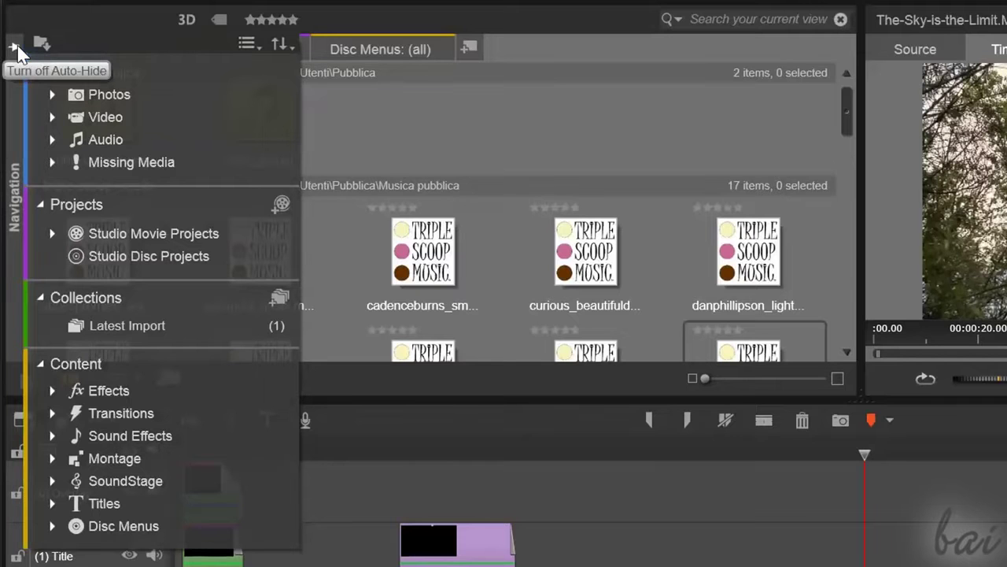
{"action": "left_click", "coordinate": [15, 49]}
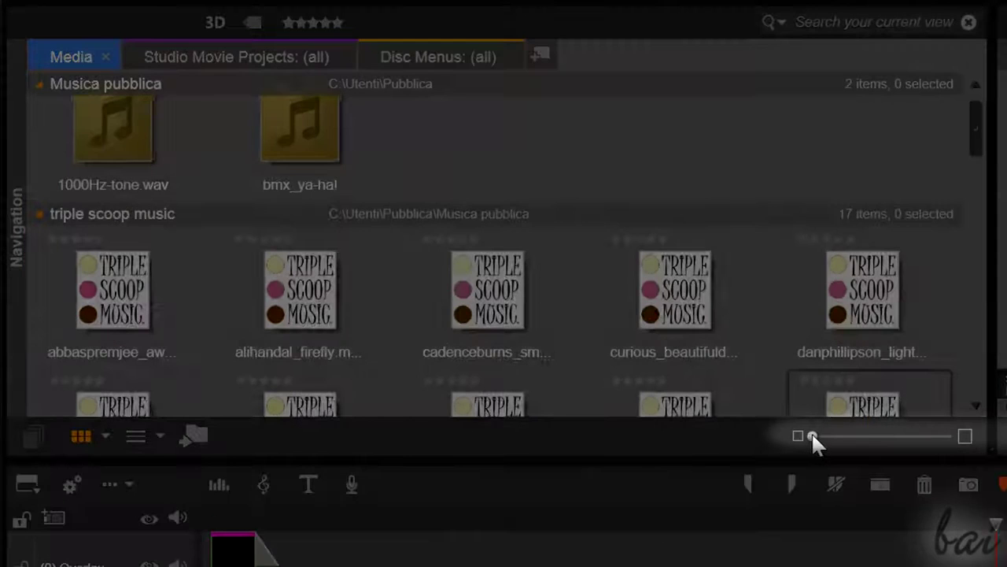
Enlarge the Media library thumbnails and browse further down the media items
{"action": "left_click_drag", "start_coordinate": [813, 436], "coordinate": [884, 437]}
{"action": "left_click_drag", "start_coordinate": [976, 128], "coordinate": [979, 263]}
{"action": "left_click_drag", "start_coordinate": [886, 436], "coordinate": [917, 438]}
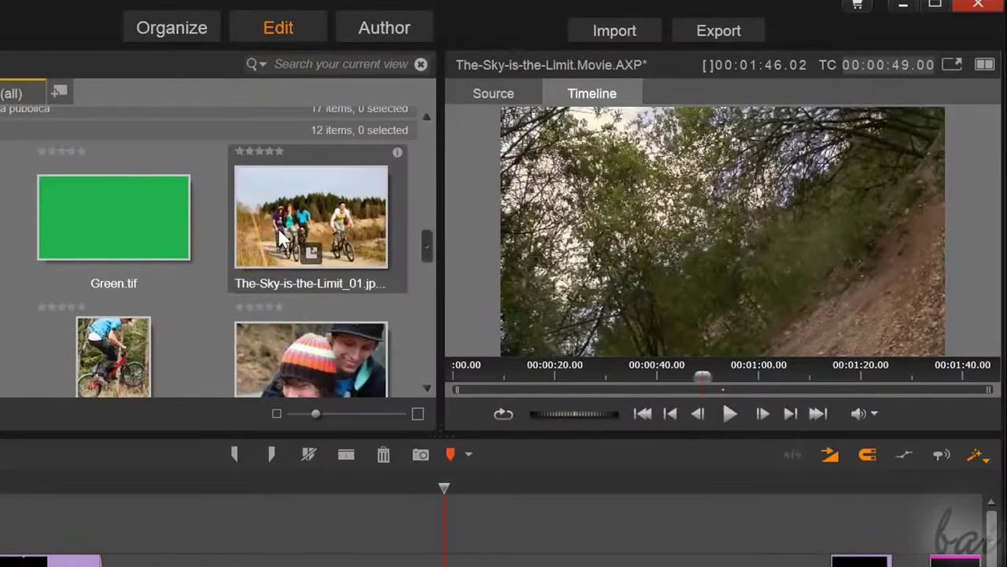
Preview The-Sky-is-the-Limit photos 01, 05 and 04 and the group photo below them in the source viewer
{"action": "left_click", "coordinate": [281, 236]}
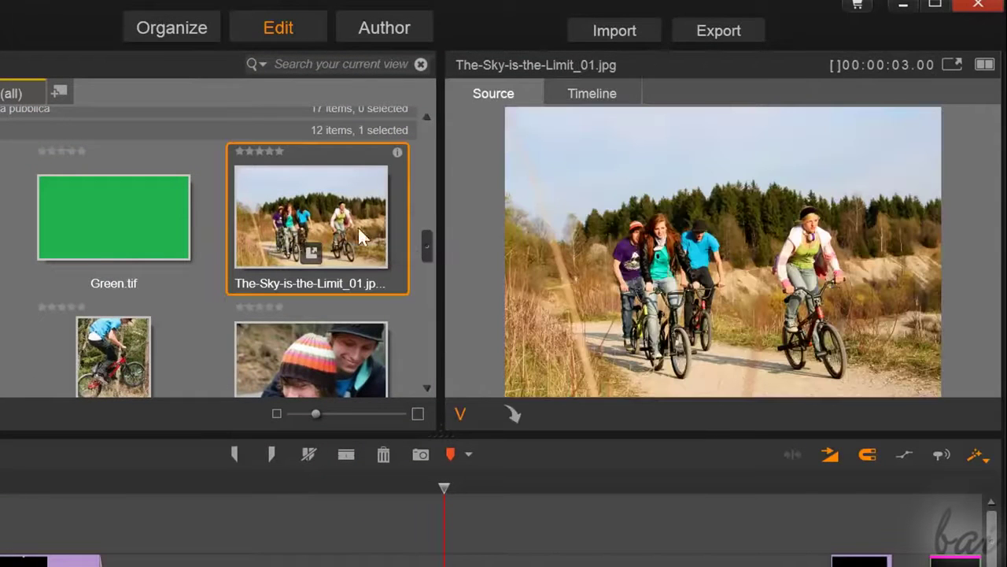
{"action": "left_click_drag", "start_coordinate": [422, 243], "coordinate": [430, 258]}
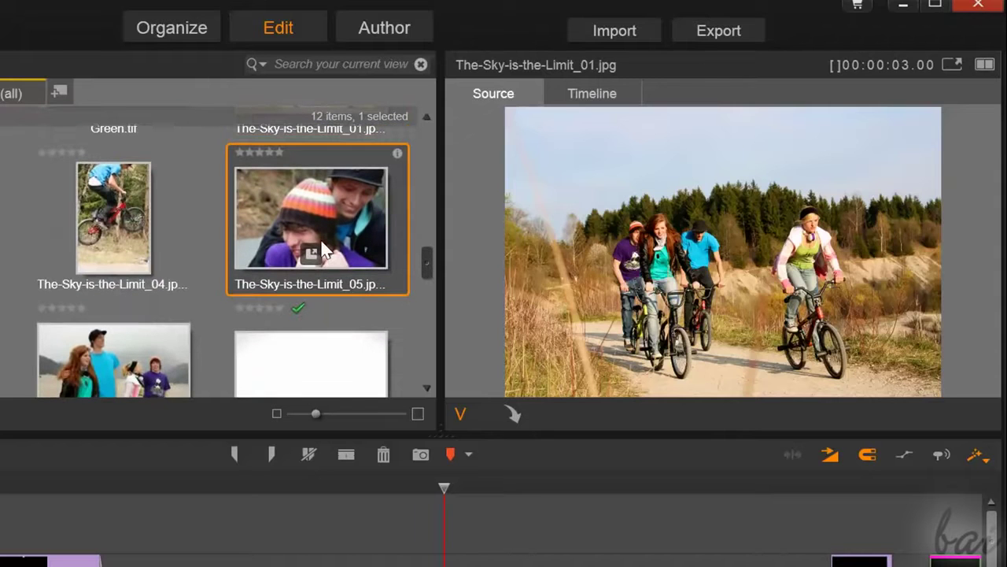
{"action": "left_click", "coordinate": [326, 250]}
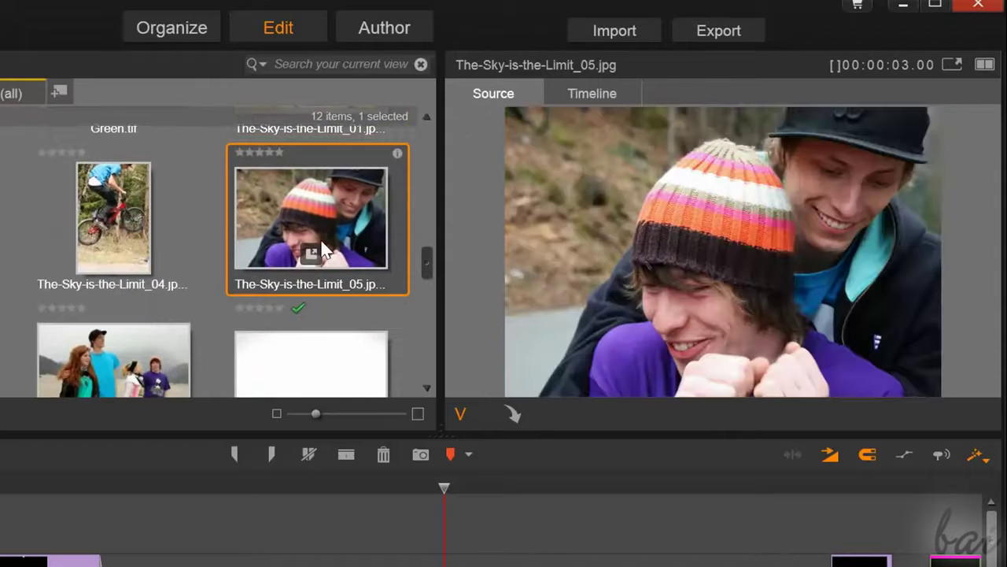
{"action": "left_click", "coordinate": [130, 242]}
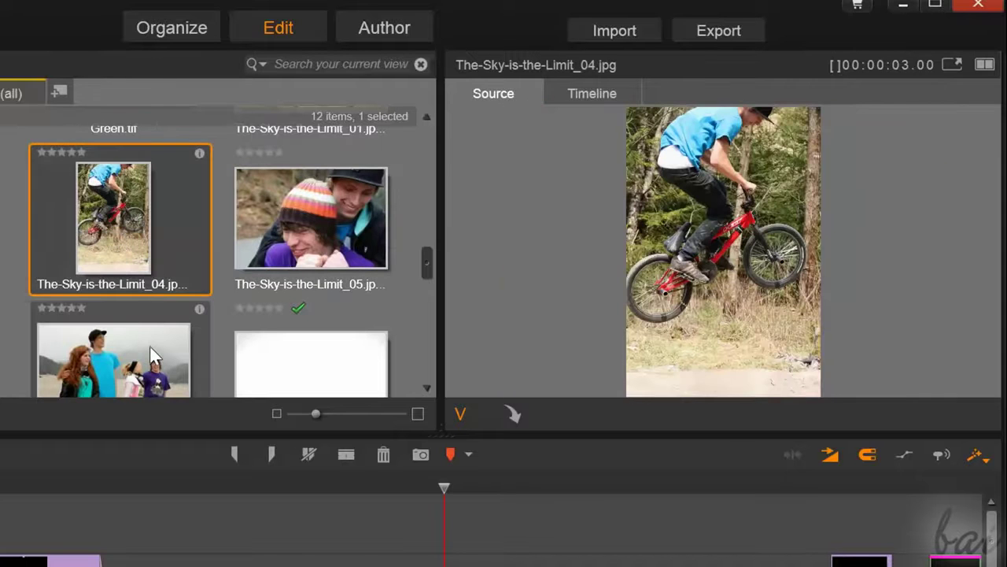
{"action": "left_click", "coordinate": [153, 356]}
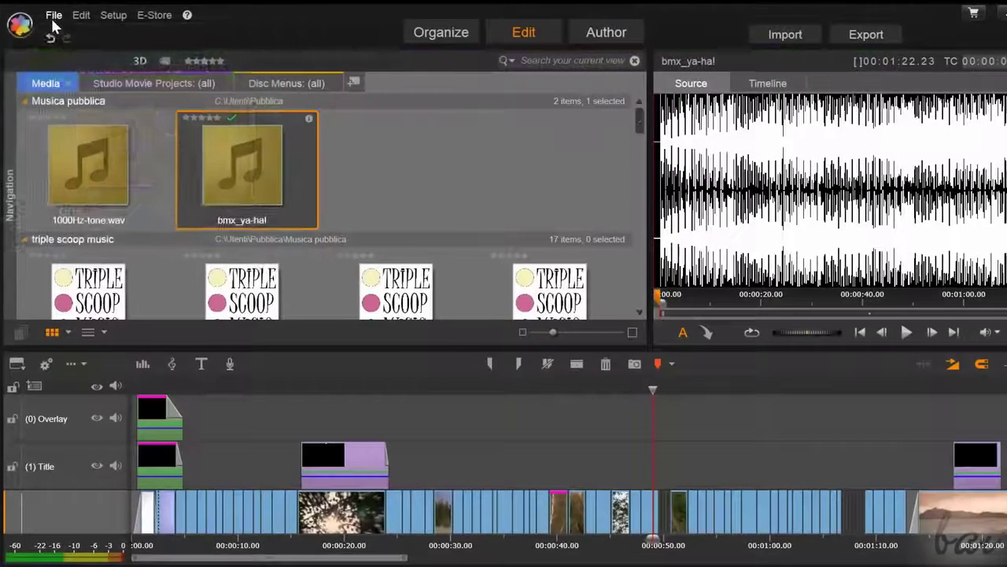
Create a new movie project
{"action": "left_click", "coordinate": [53, 16]}
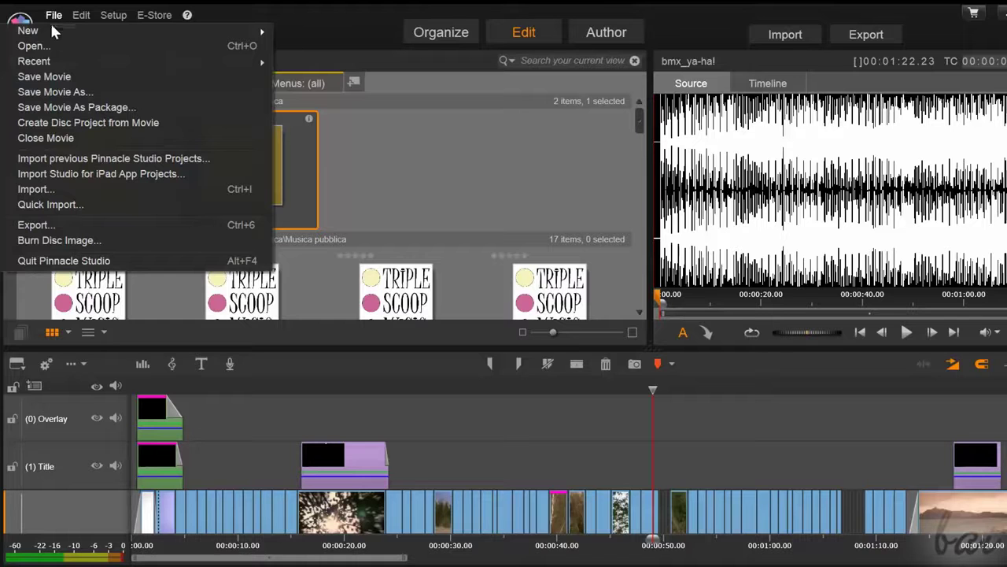
{"action": "mouse_move", "coordinate": [53, 32]}
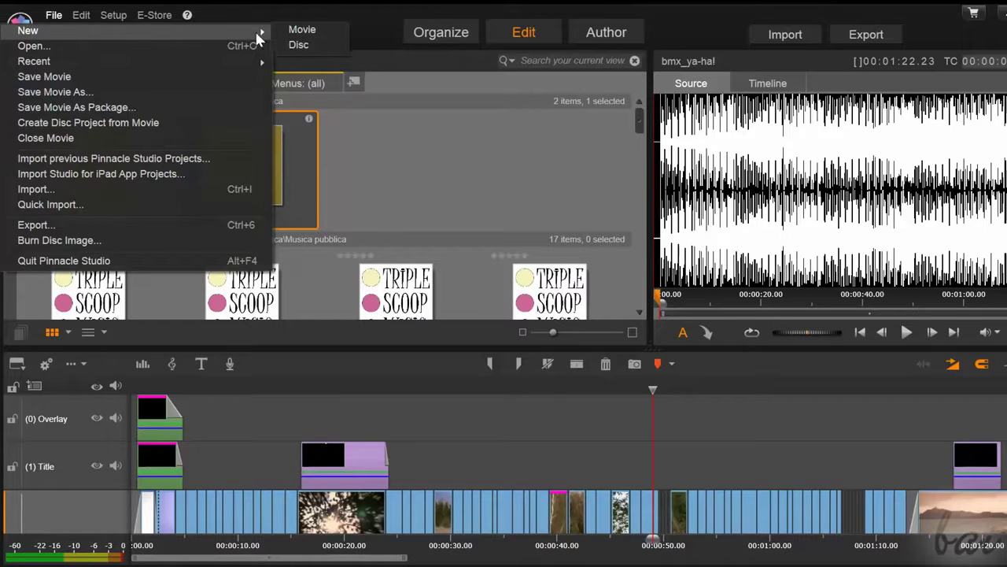
{"action": "left_click", "coordinate": [300, 32]}
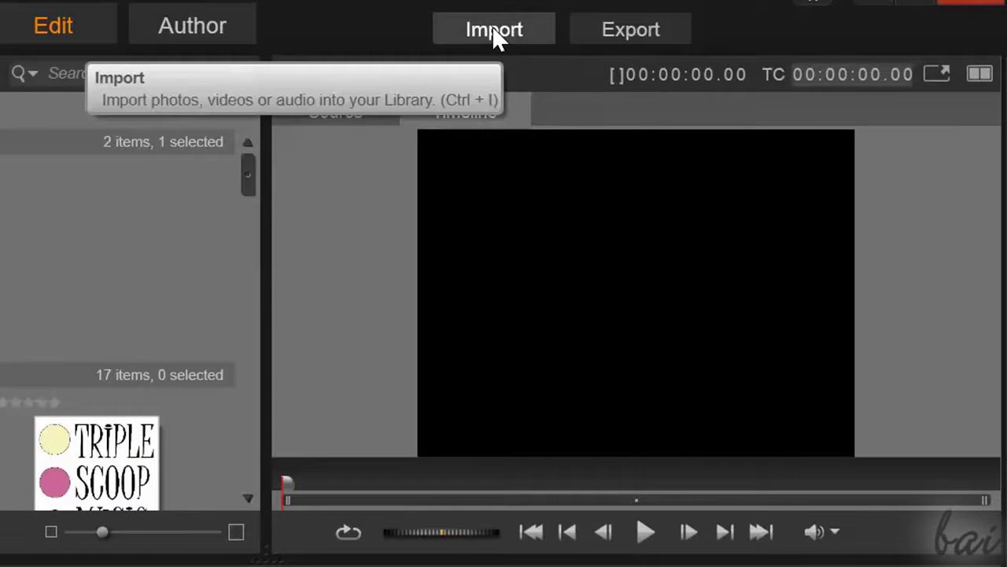
Open the Studio Importer, view the DVD source and select My computer as the import source
{"action": "left_click", "coordinate": [492, 27]}
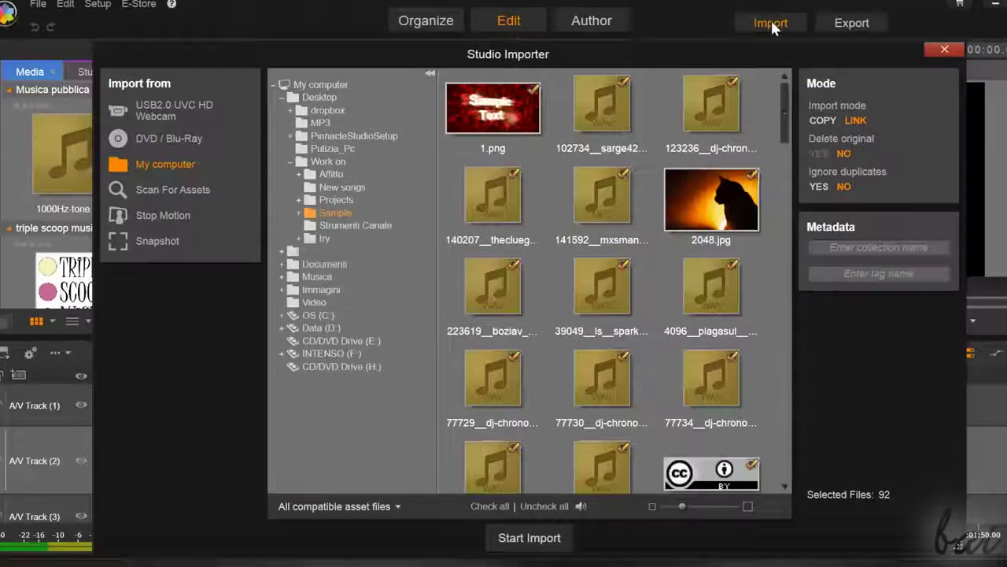
{"action": "left_click", "coordinate": [159, 138]}
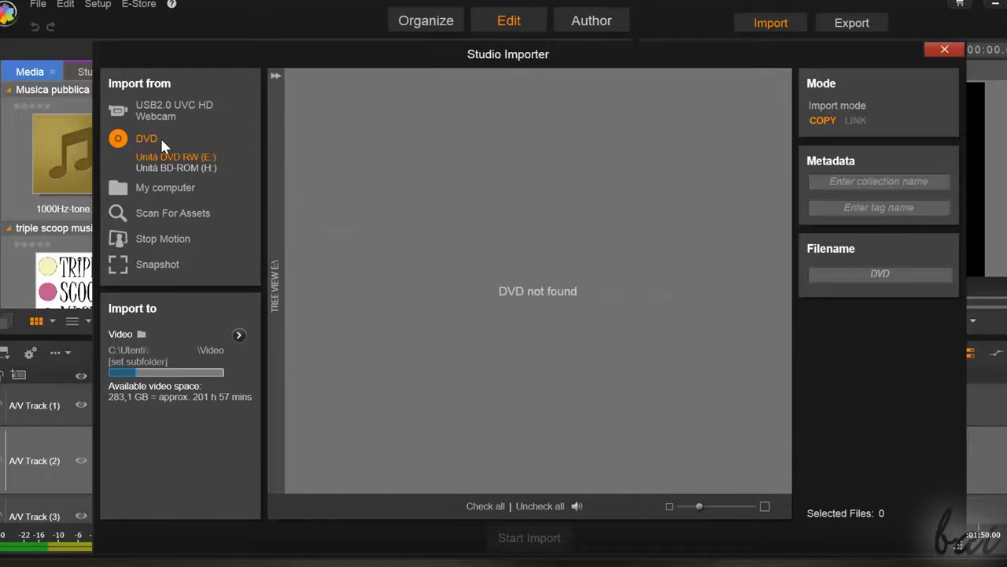
{"action": "left_click", "coordinate": [166, 190]}
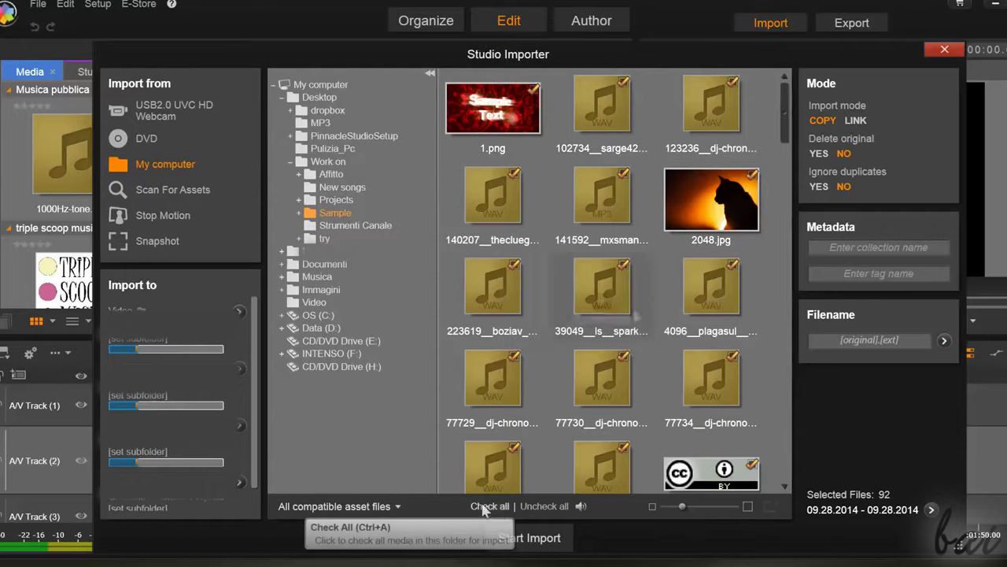
Uncheck all files in the Sample folder, and mark foto_cieli_011.jpg and the free-loops_Stripes clip for import
{"action": "left_click", "coordinate": [540, 506]}
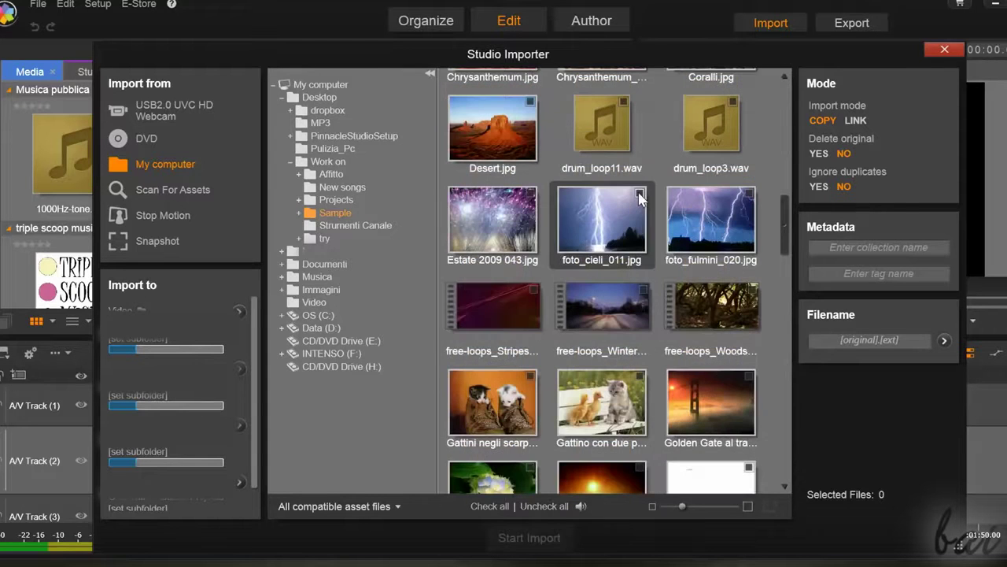
{"action": "left_click", "coordinate": [639, 195]}
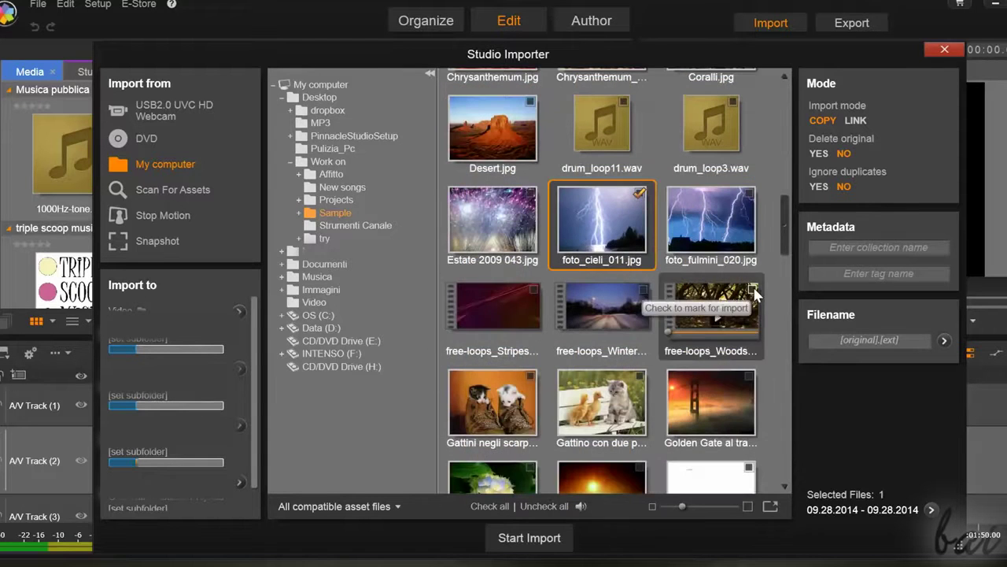
{"action": "left_click", "coordinate": [532, 289]}
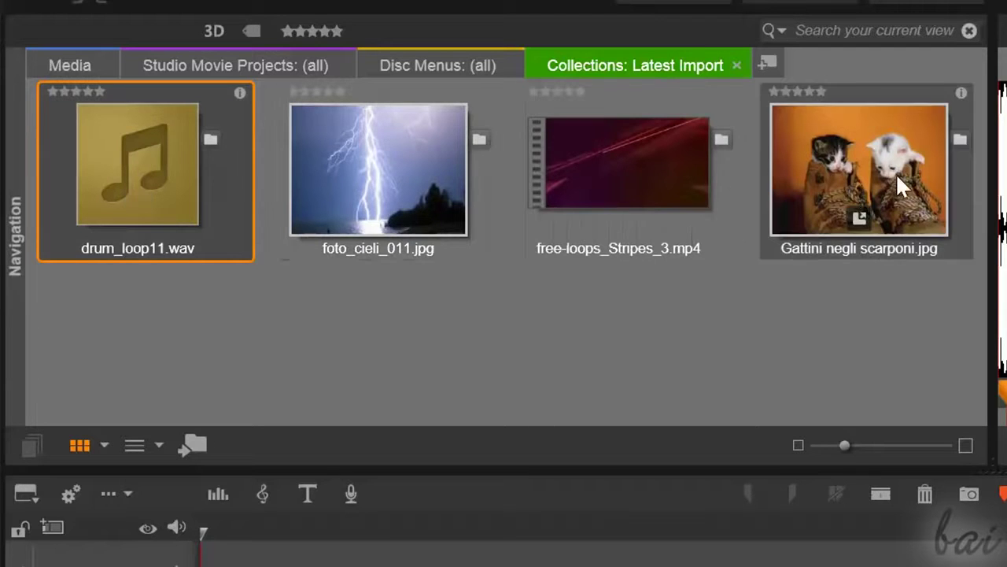
Browse the Media library down to the imported files in the Musica and Immagini folders
{"action": "left_click", "coordinate": [68, 62]}
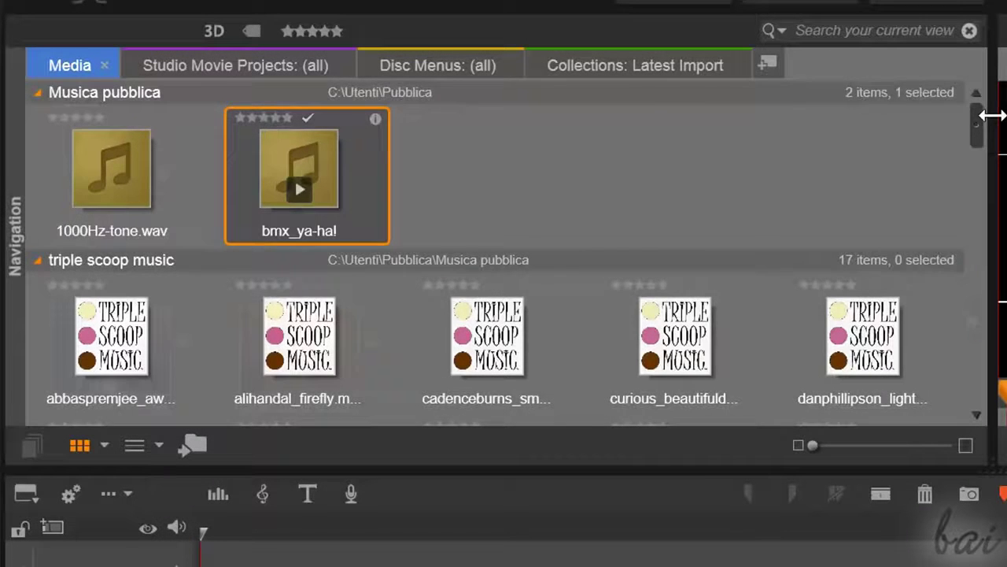
{"action": "left_click_drag", "start_coordinate": [977, 124], "coordinate": [971, 319]}
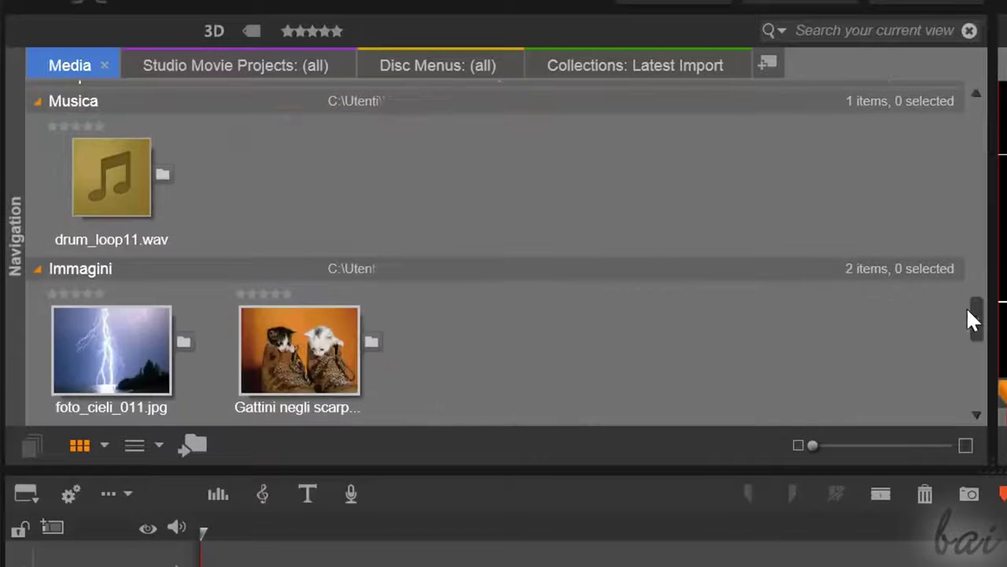
Create a collection named MyProject from drum_loop11.wav, foto_cieli_011.jpg and the kittens picture, and open that collection in the library
{"action": "left_click", "coordinate": [120, 176]}
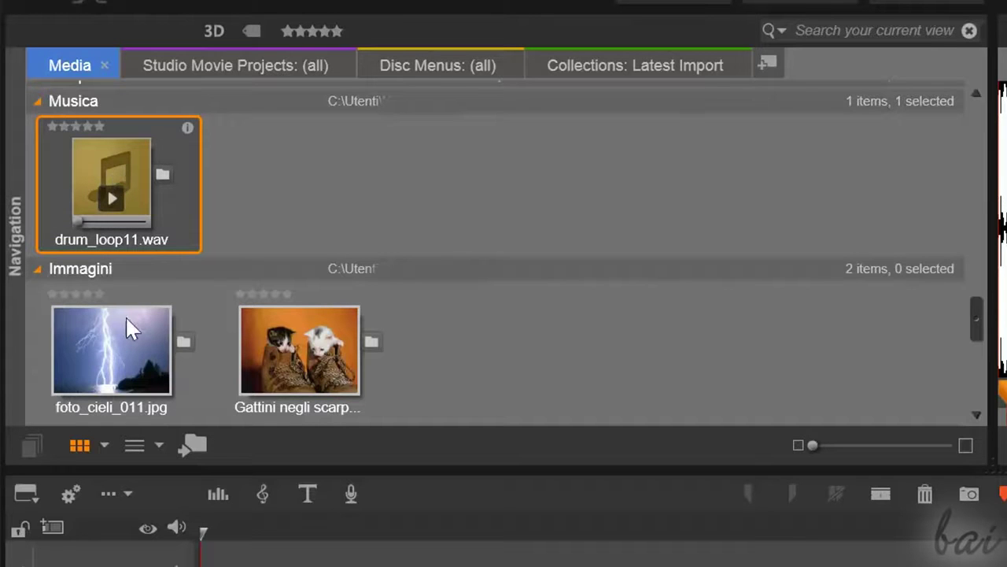
{"action": "left_click", "coordinate": [121, 349], "text": "ctrl"}
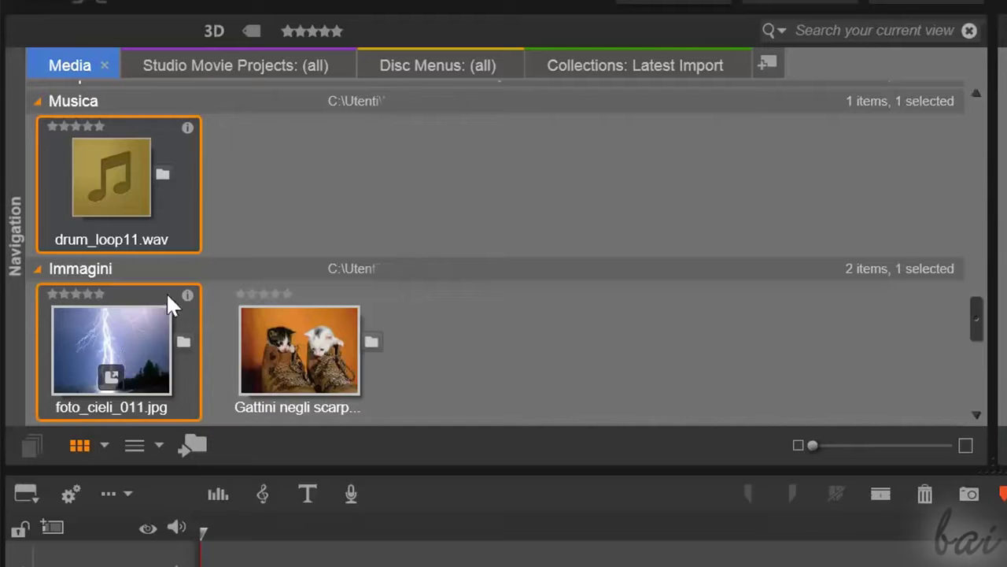
{"action": "left_click", "coordinate": [285, 345], "text": "ctrl"}
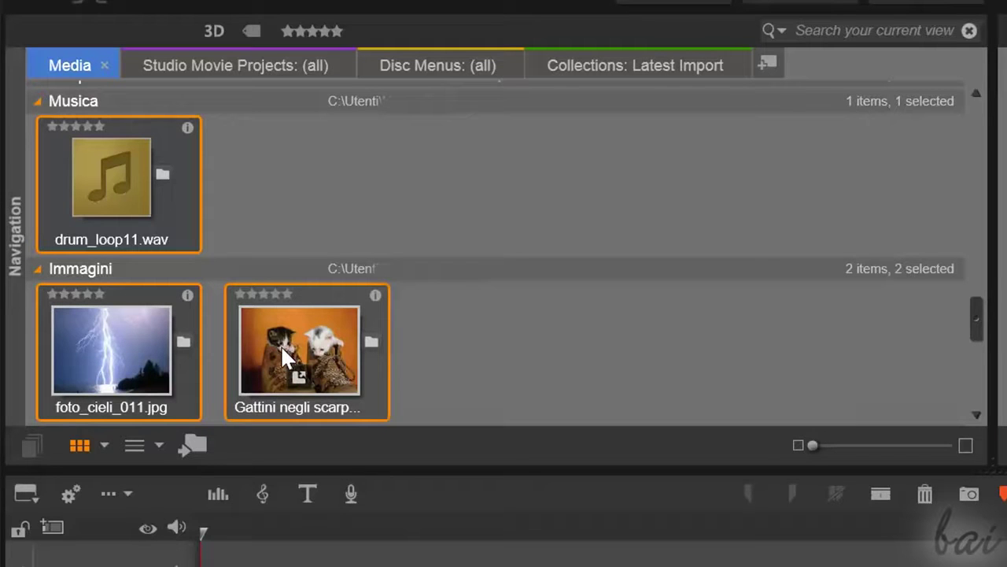
{"action": "right_click", "coordinate": [282, 347]}
{"action": "mouse_move", "coordinate": [215, 524]}
{"action": "left_click", "coordinate": [318, 521]}
{"action": "type", "text": "MyProject"}
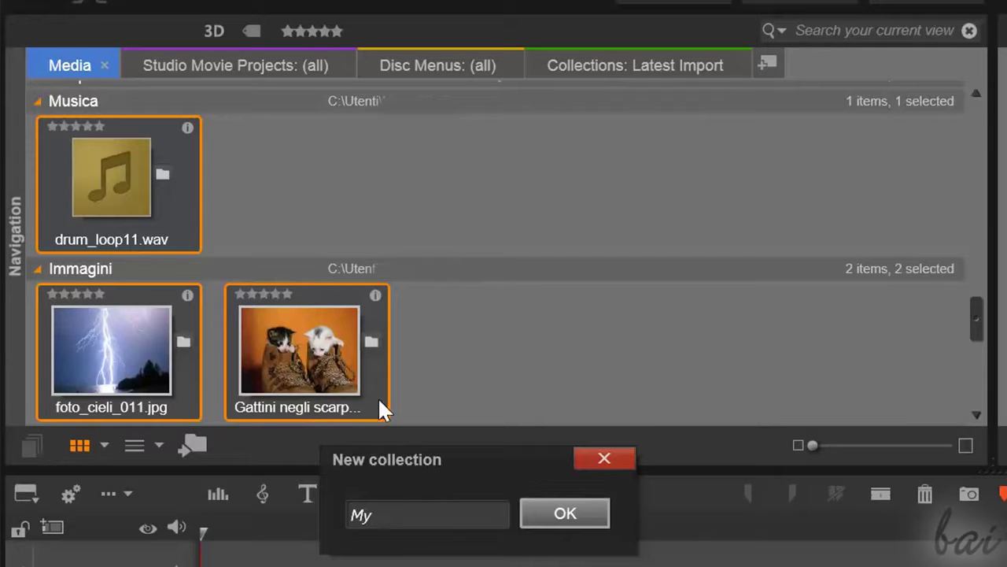
{"action": "key", "text": "Return"}
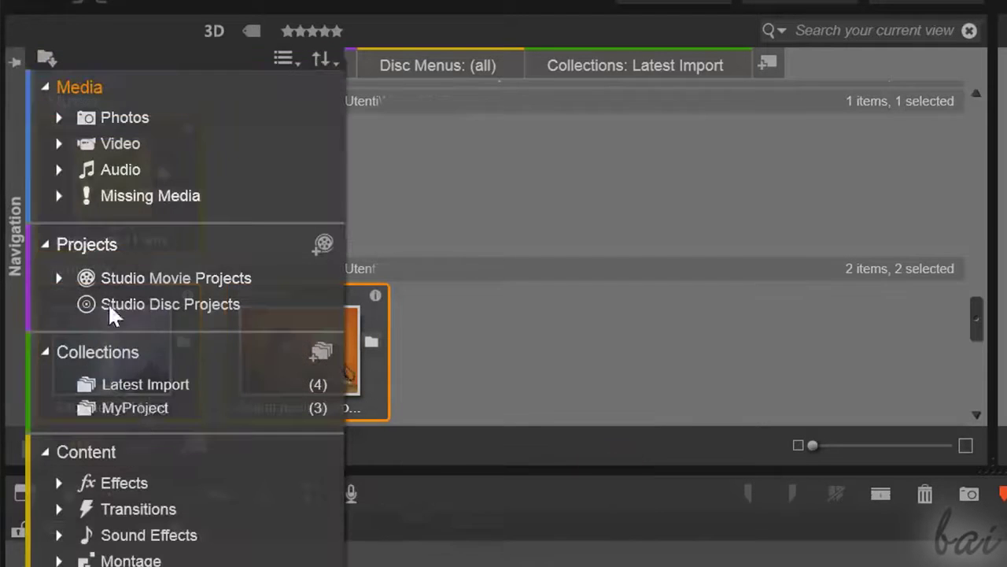
{"action": "left_click", "coordinate": [142, 406]}
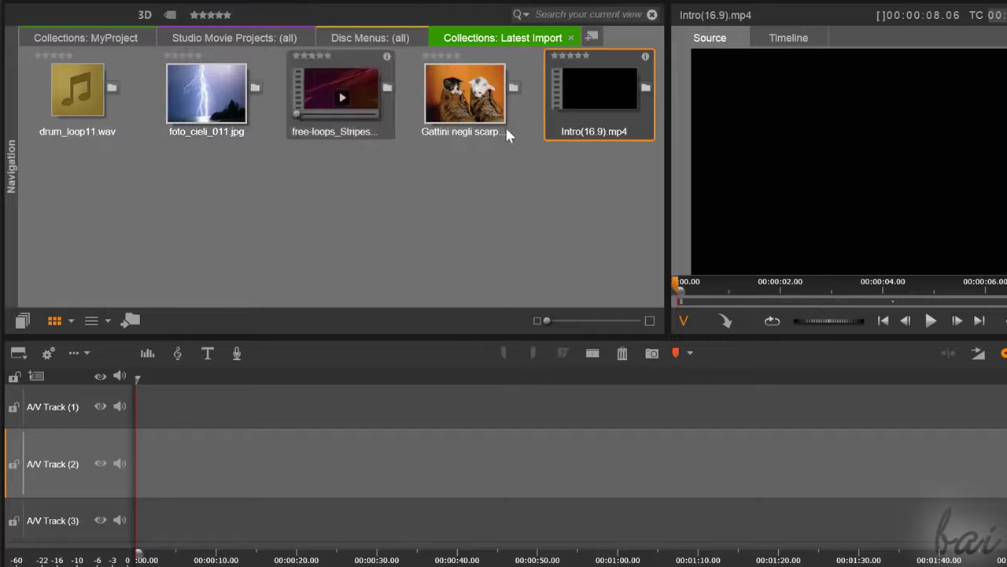
Place Intro(16.9).mp4, foto_cieli_011.jpg and drum_loop11.wav one after another on A/V Track (2)
{"action": "left_click_drag", "start_coordinate": [596, 94], "coordinate": [199, 470]}
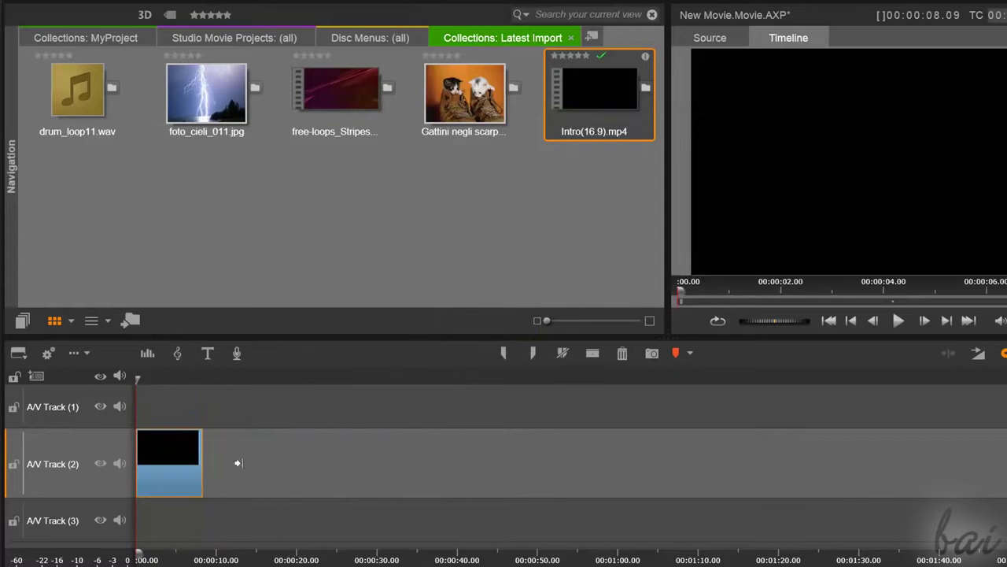
{"action": "left_click", "coordinate": [226, 95]}
{"action": "left_click_drag", "start_coordinate": [226, 95], "coordinate": [261, 461]}
{"action": "left_click", "coordinate": [77, 92]}
{"action": "left_click_drag", "start_coordinate": [77, 93], "coordinate": [300, 448]}
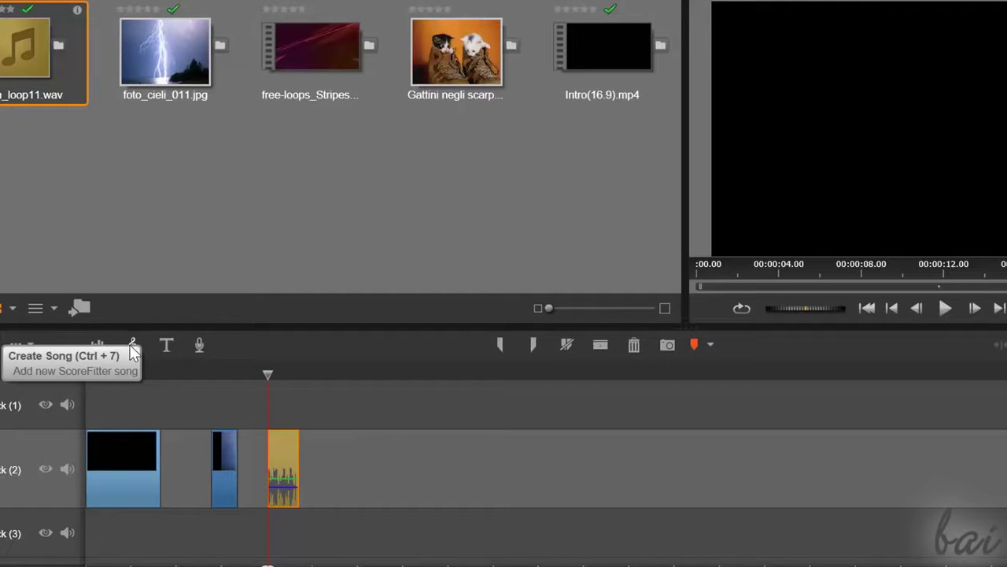
View the Soothing Balm version of Candlelight Sonata in ScoreFitter, and open the voice-over tool
{"action": "left_click", "coordinate": [129, 345]}
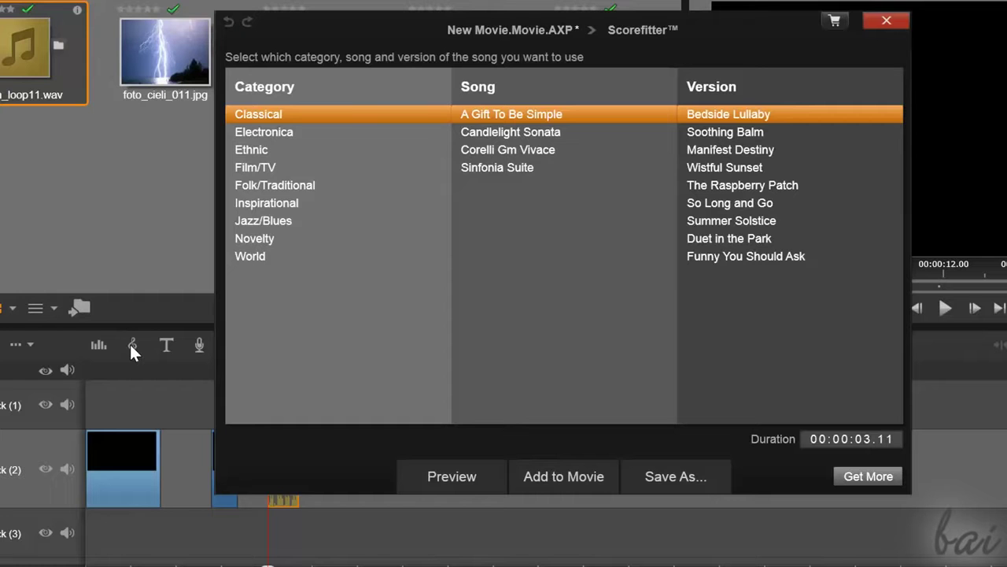
{"action": "left_click", "coordinate": [514, 131]}
{"action": "left_click", "coordinate": [750, 133]}
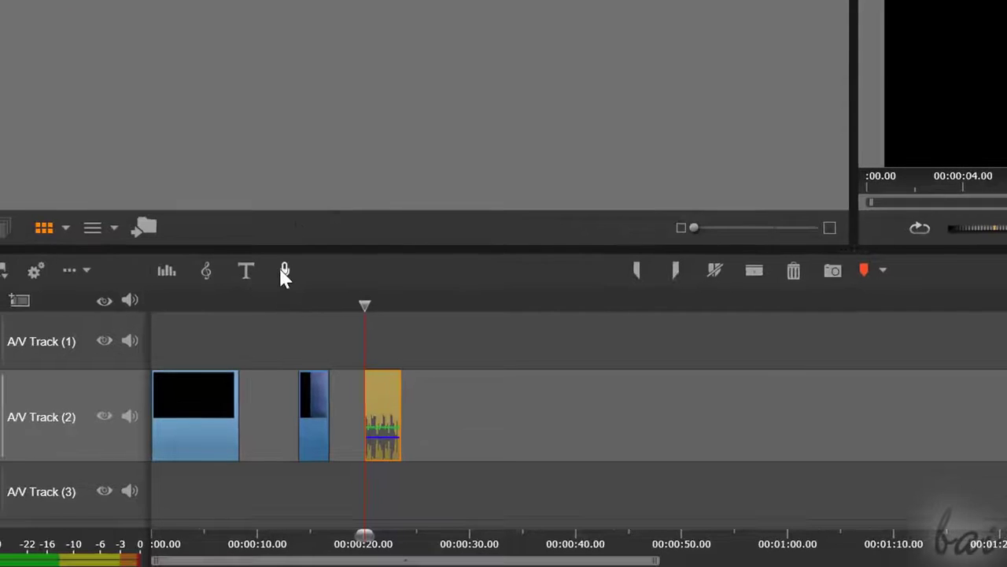
{"action": "left_click", "coordinate": [284, 271]}
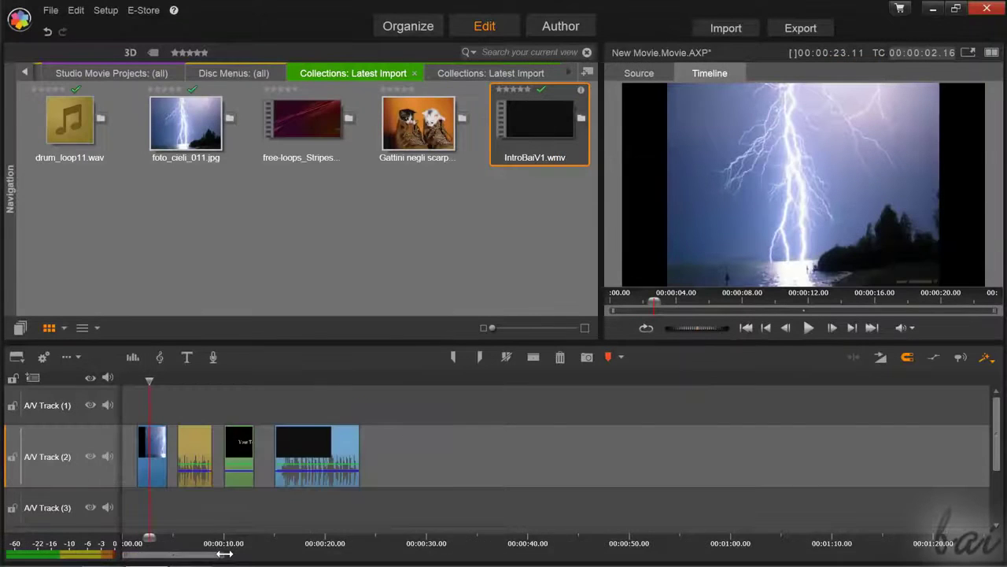
Enlarge the timeline scale and examine the photo, audio, title and video clips on A/V Track (2) one by one
{"action": "left_click_drag", "start_coordinate": [224, 554], "coordinate": [155, 559]}
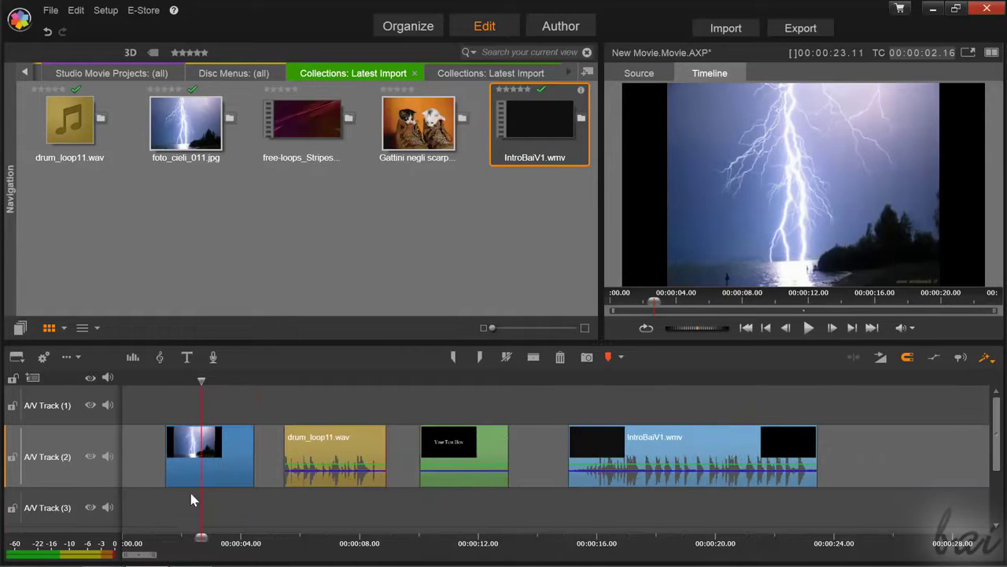
{"action": "left_click", "coordinate": [334, 449]}
{"action": "left_click", "coordinate": [455, 458]}
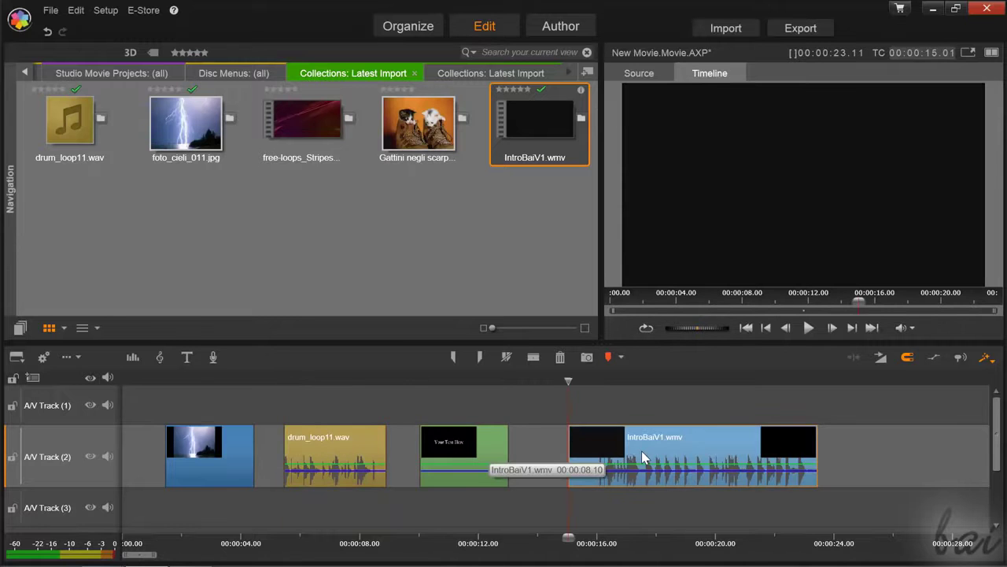
{"action": "double_click", "coordinate": [464, 480]}
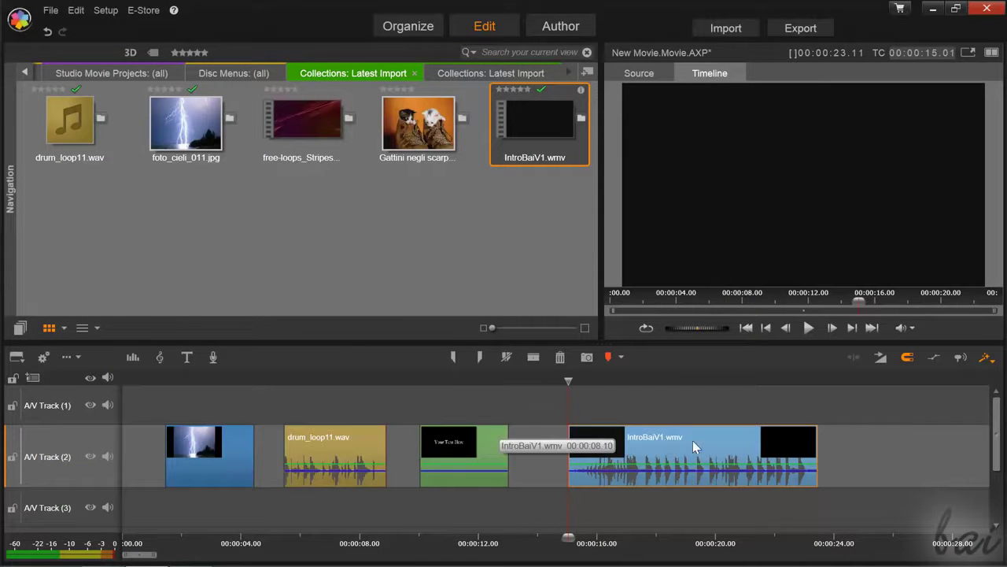
{"action": "left_click", "coordinate": [218, 458]}
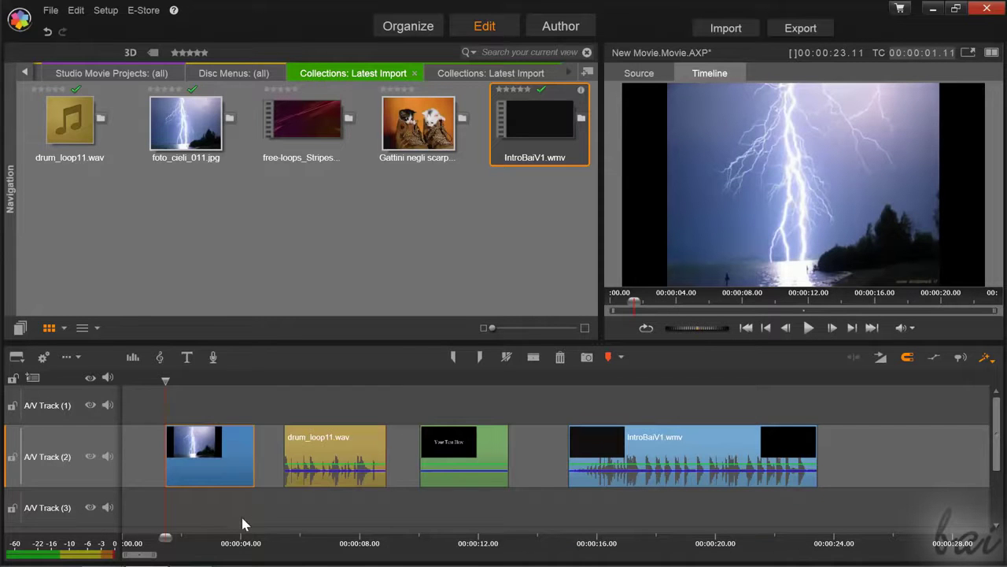
{"action": "left_click", "coordinate": [349, 445]}
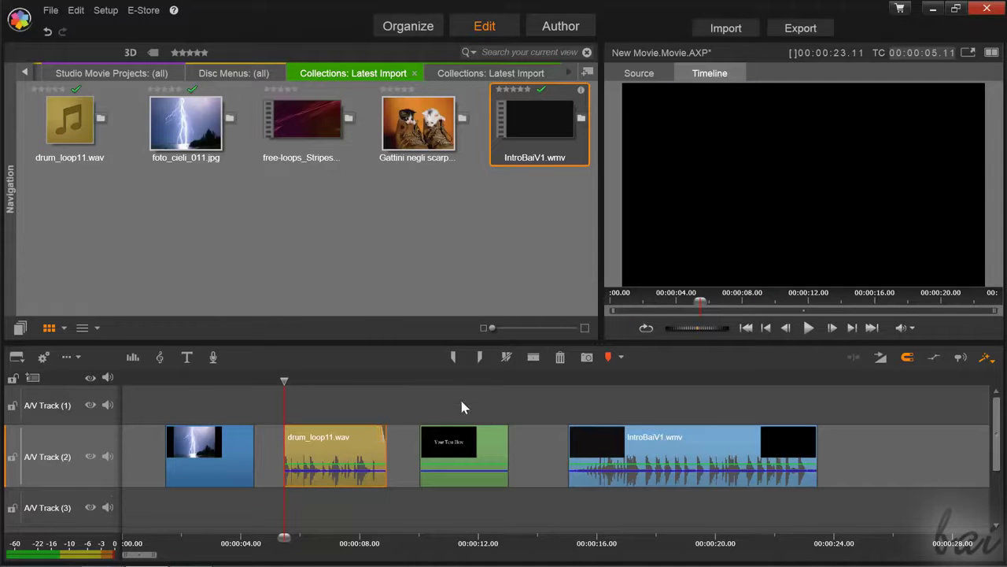
{"action": "left_click", "coordinate": [698, 449]}
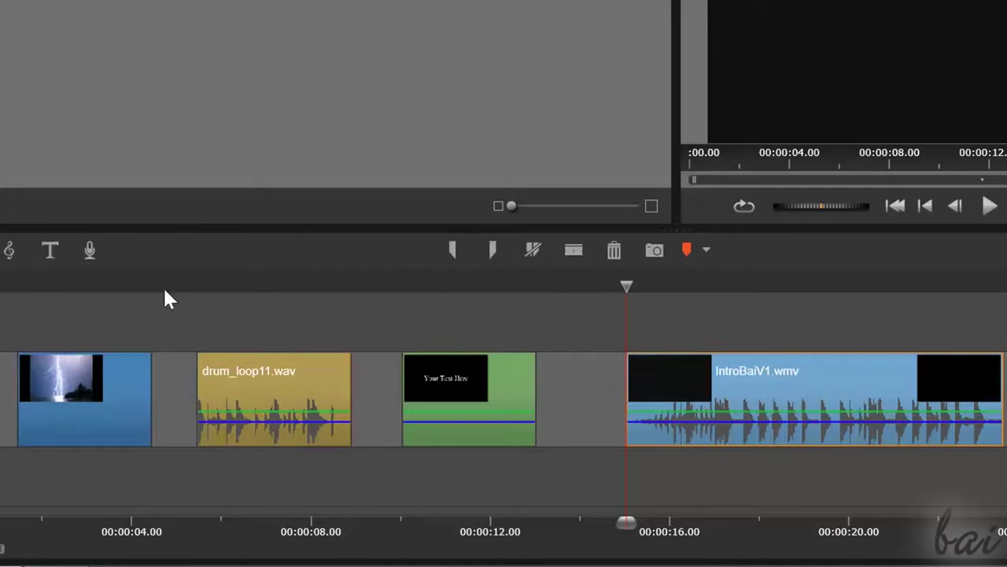
{"action": "left_click", "coordinate": [93, 389]}
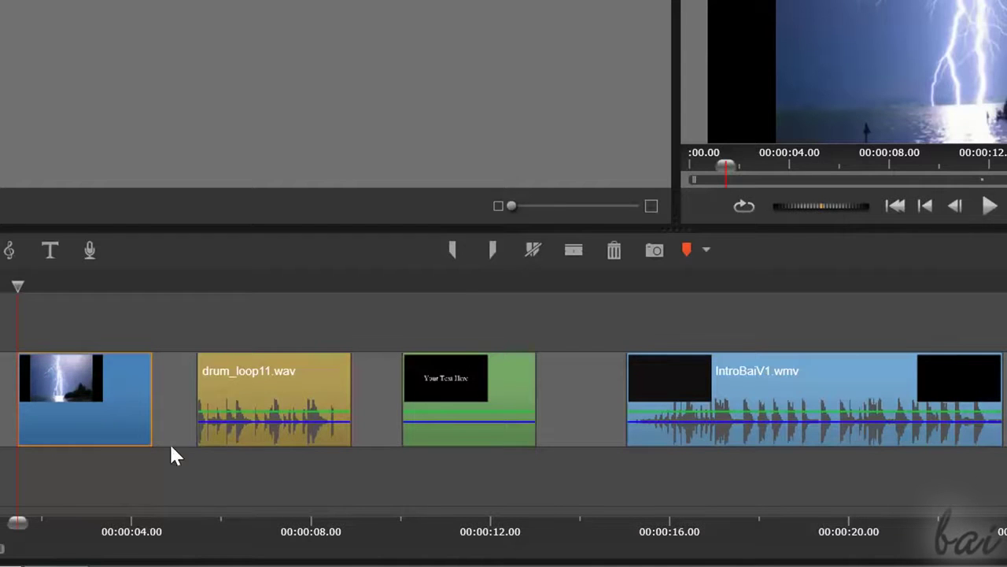
{"action": "left_click", "coordinate": [292, 378]}
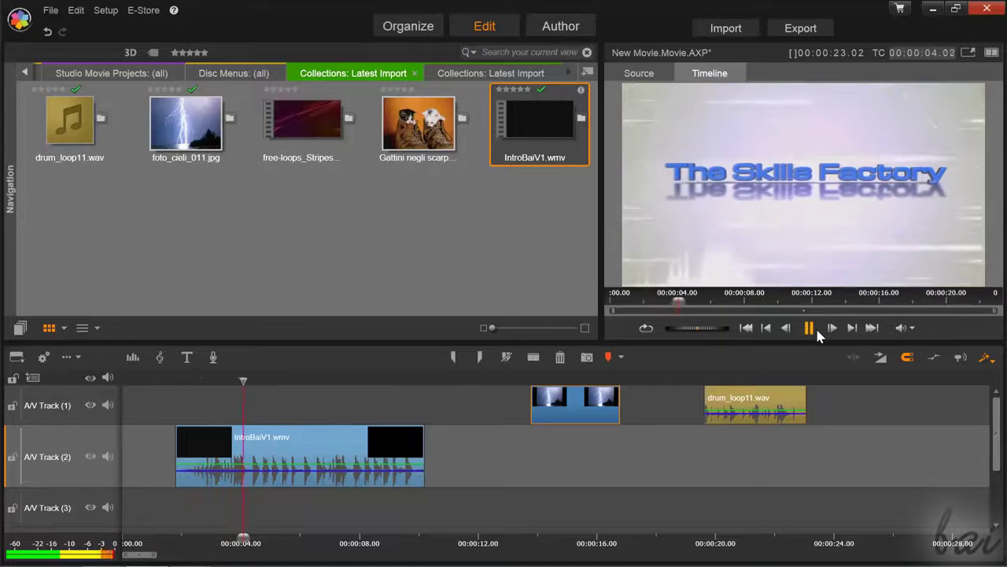
Preview the movie with video monitoring turned off on A/V Track (2), and again with only that track's audio muted
{"action": "left_click", "coordinate": [423, 380]}
{"action": "left_click", "coordinate": [164, 380]}
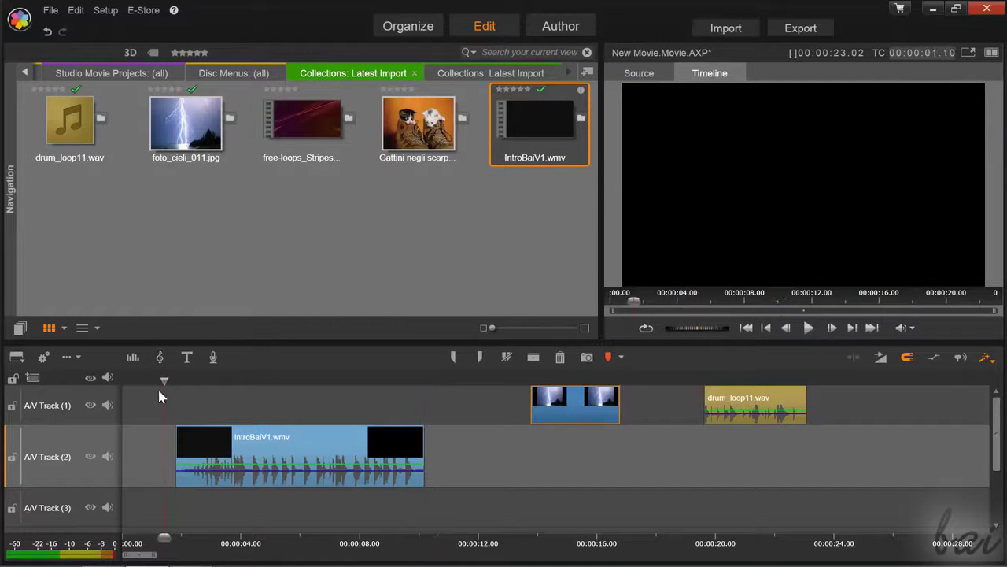
{"action": "left_click", "coordinate": [91, 457]}
{"action": "left_click", "coordinate": [809, 328]}
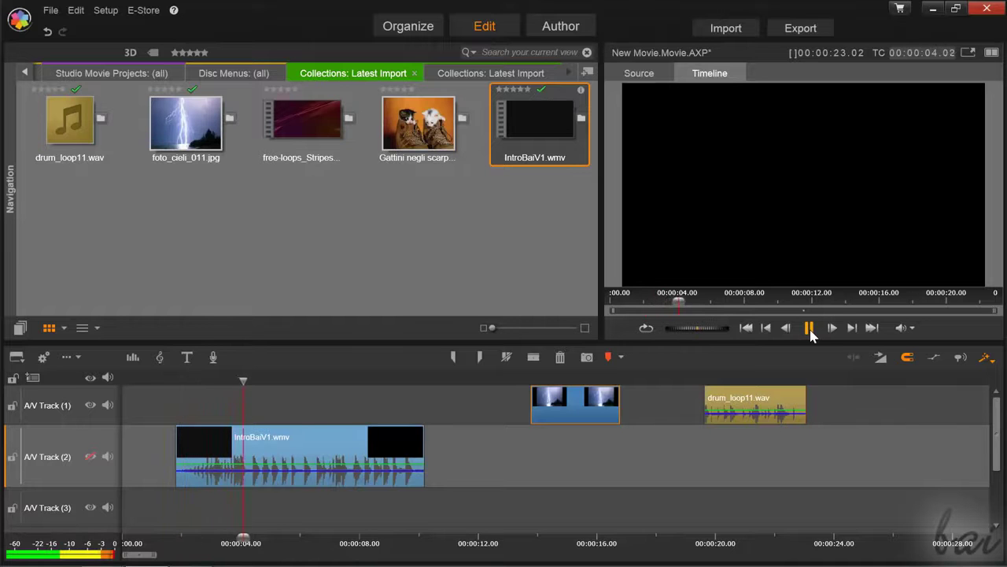
{"action": "left_click", "coordinate": [809, 327]}
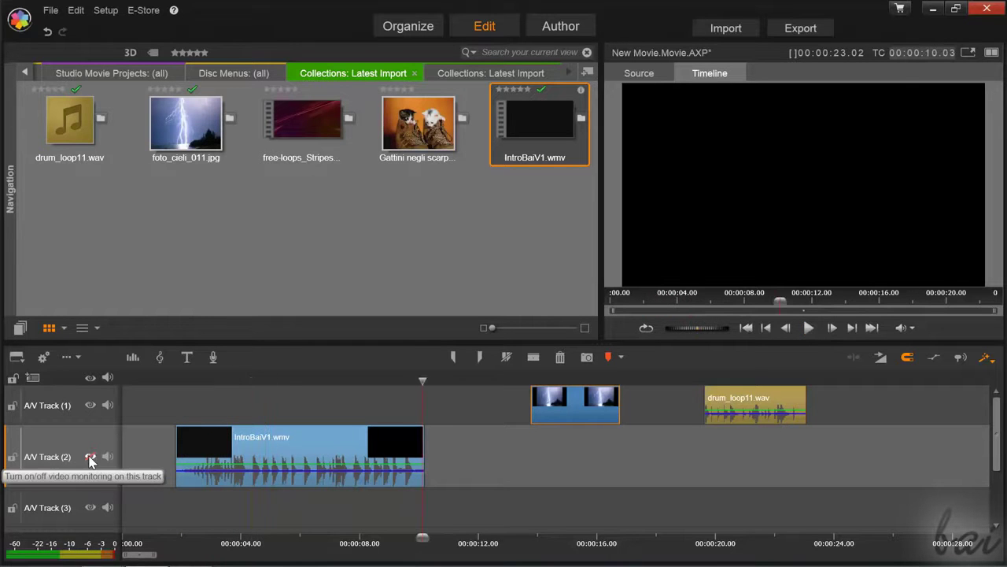
{"action": "left_click", "coordinate": [90, 459]}
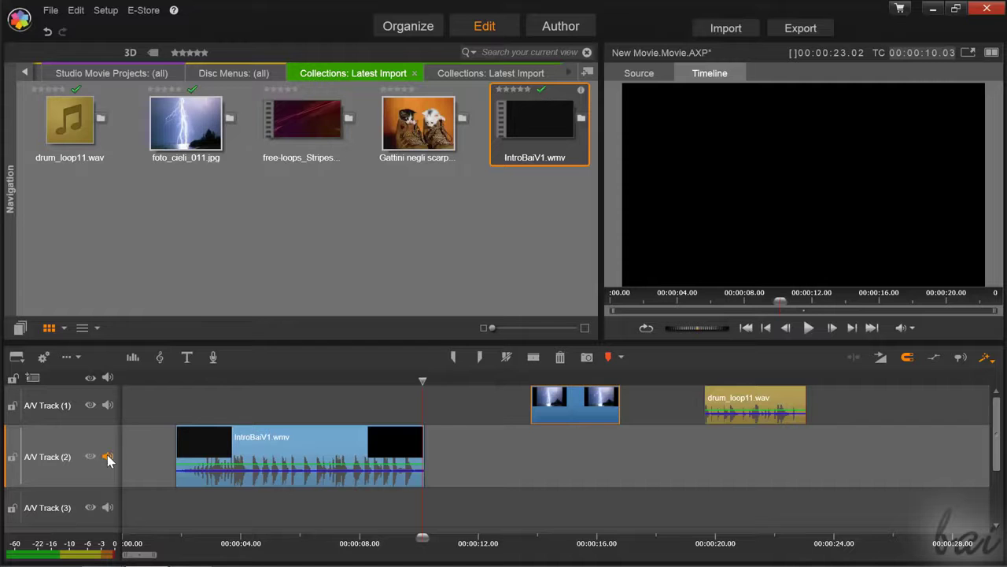
{"action": "left_click", "coordinate": [809, 327]}
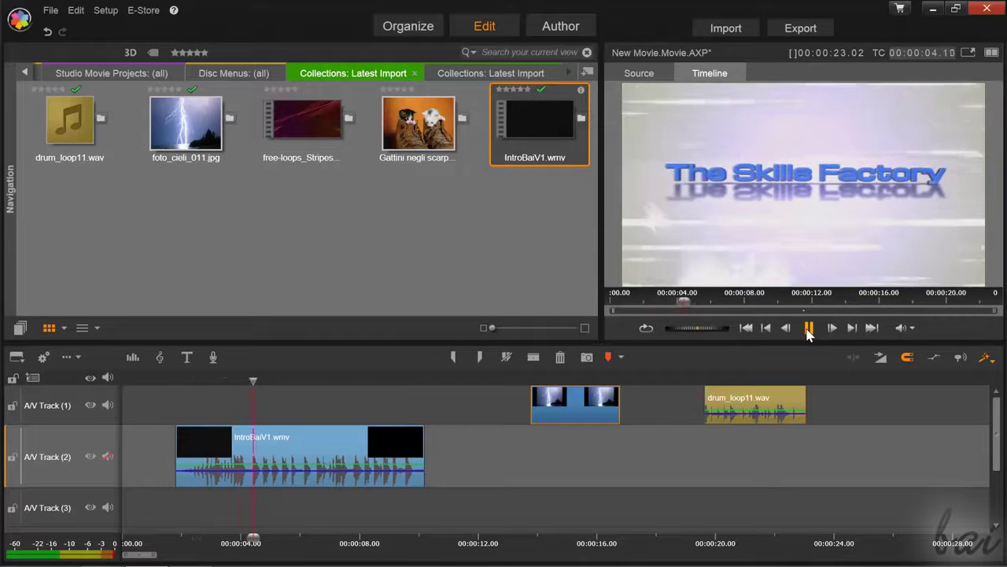
Move the IntroBaiV1.wmv clip to start at about 2 seconds on A/V Track (2), and lock the track
{"action": "left_click_drag", "start_coordinate": [240, 428], "coordinate": [267, 468]}
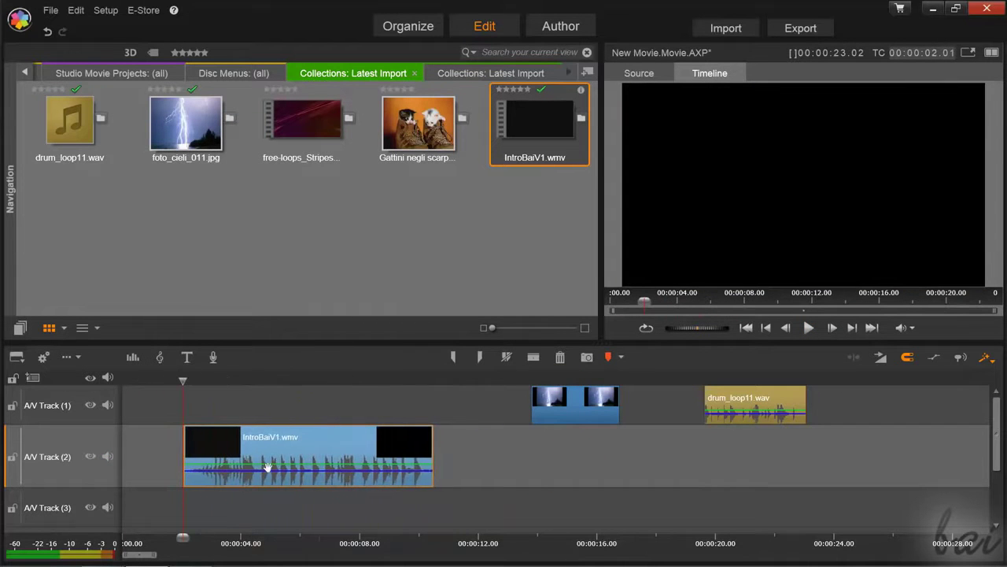
{"action": "left_click", "coordinate": [12, 458]}
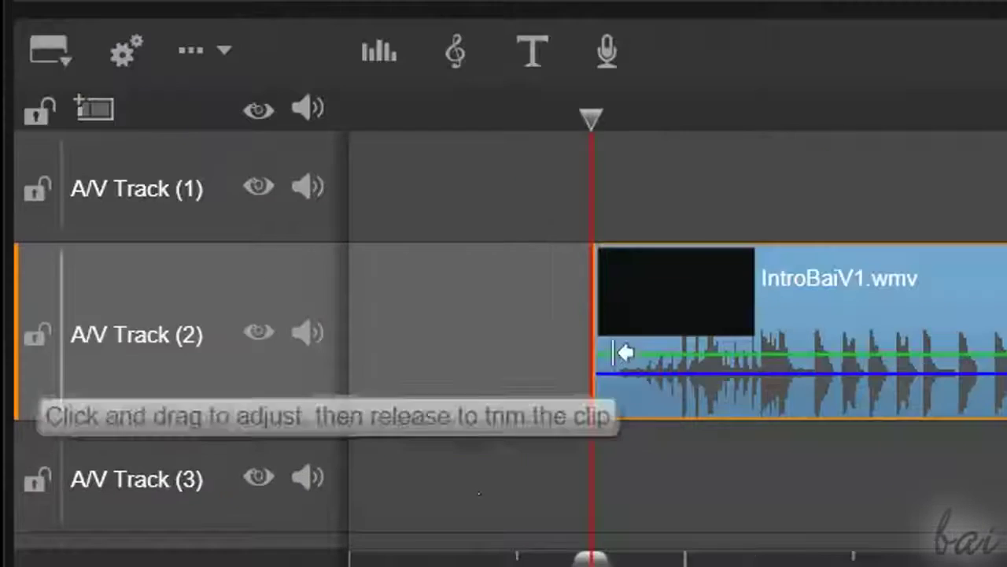
Show the track options of A/V Track (2), including Insert New Track
{"action": "right_click", "coordinate": [163, 288]}
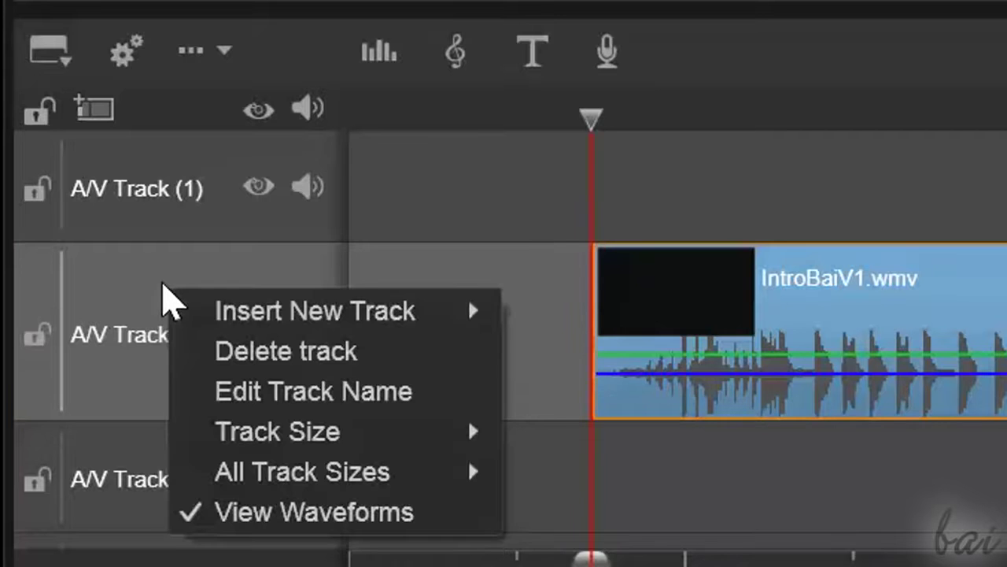
{"action": "mouse_move", "coordinate": [203, 309]}
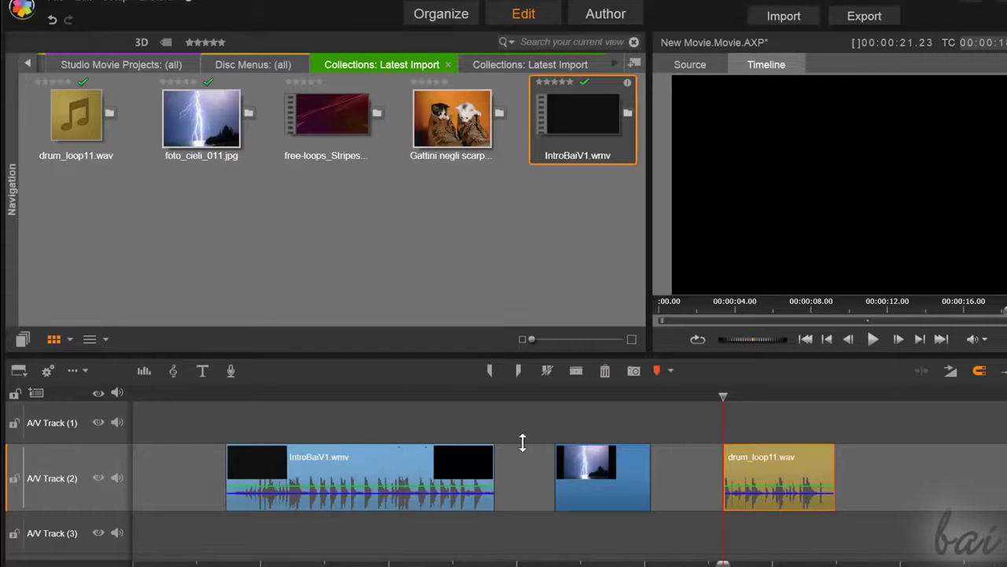
Examine the timeline at different scales and positions, and look through all tracks down to the voice-over track
{"action": "scroll", "coordinate": [606, 454], "scroll_direction": "up", "scroll_amount": 5}
{"action": "scroll", "coordinate": [606, 454], "scroll_direction": "down", "scroll_amount": 5}
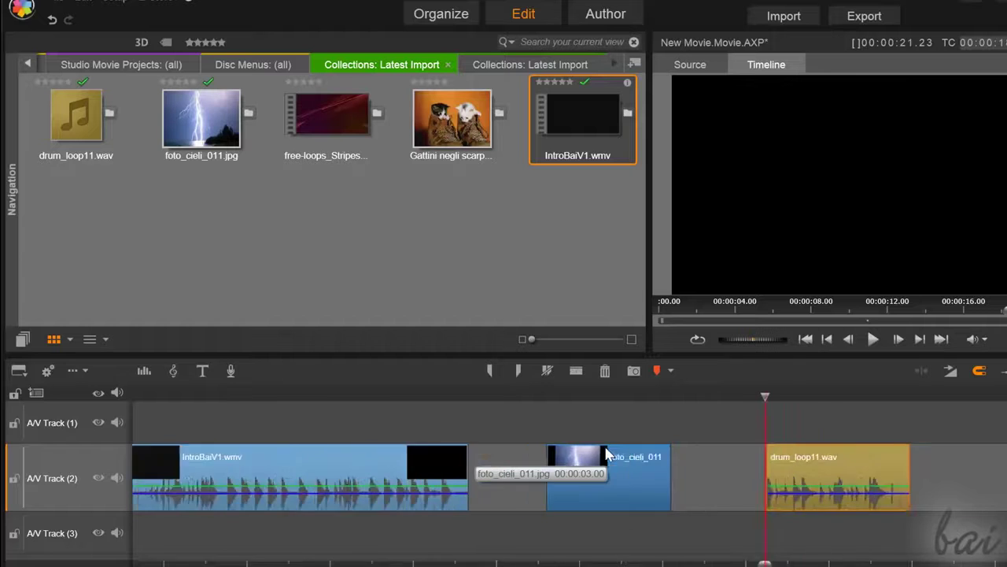
{"action": "scroll", "coordinate": [860, 442], "scroll_direction": "up", "scroll_amount": 3}
{"action": "scroll", "coordinate": [823, 453], "scroll_direction": "down", "scroll_amount": 5}
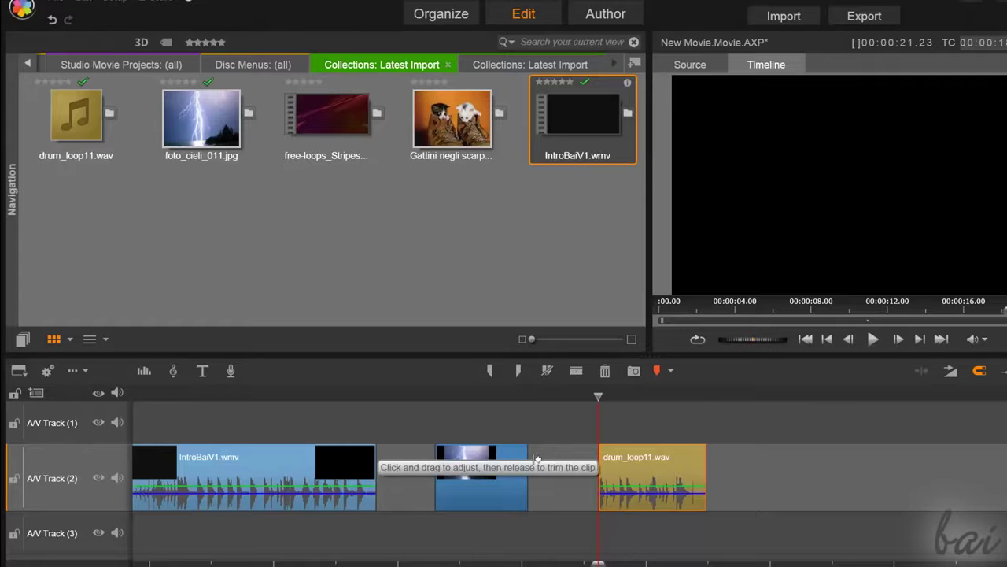
{"action": "scroll", "coordinate": [535, 463], "scroll_direction": "down", "scroll_amount": 3}
{"action": "scroll", "coordinate": [534, 467], "scroll_direction": "up", "scroll_amount": 3}
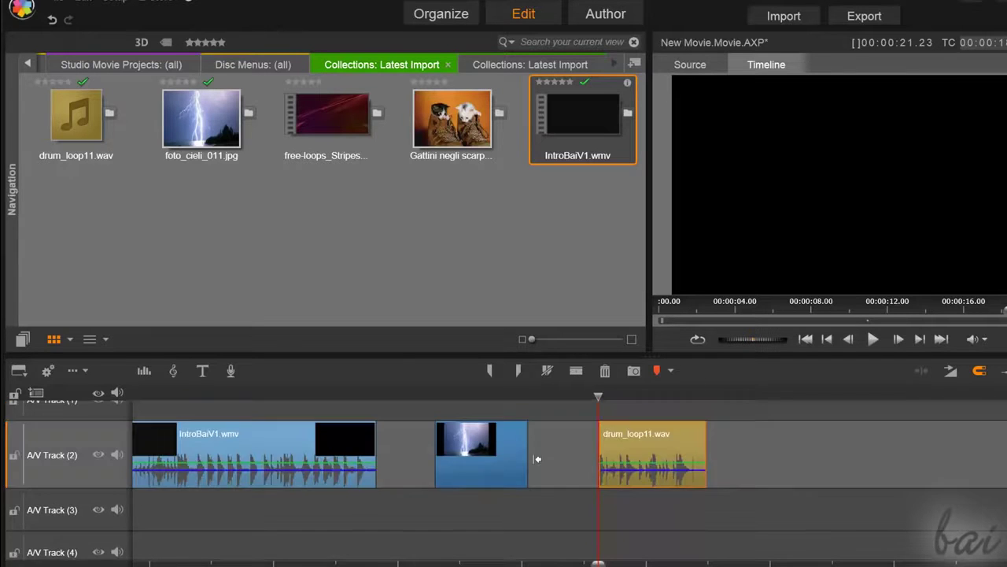
{"action": "scroll", "coordinate": [535, 462], "scroll_direction": "down", "scroll_amount": 3}
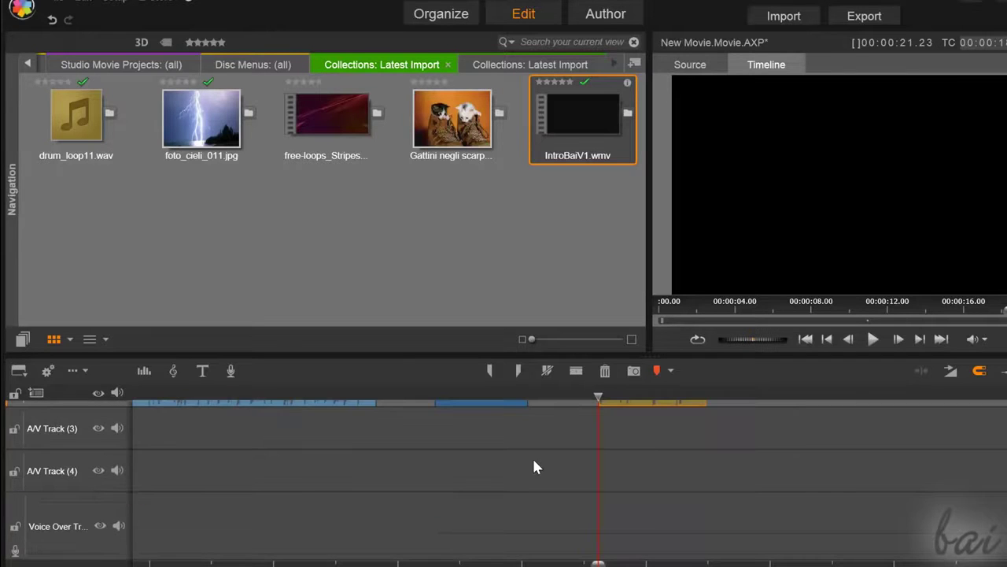
{"action": "scroll", "coordinate": [533, 467], "scroll_direction": "up", "scroll_amount": 3}
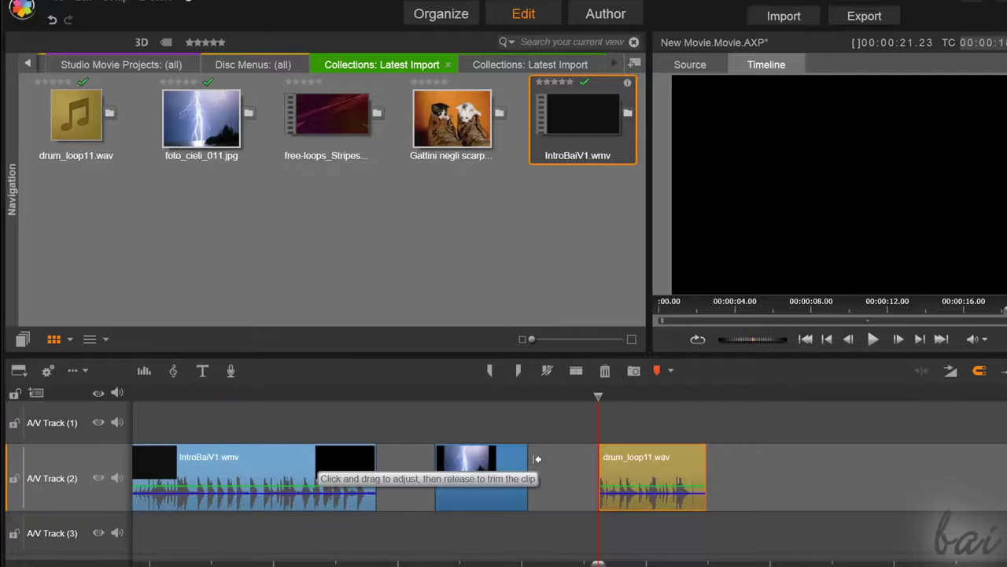
Shift drum_loop11.wav further along A/V Track (2), move the lightning photo to start at about 23 seconds, and select the IntroBaiV1.wmv clip
{"action": "left_click_drag", "start_coordinate": [627, 475], "coordinate": [913, 472]}
{"action": "left_click_drag", "start_coordinate": [486, 470], "coordinate": [797, 503]}
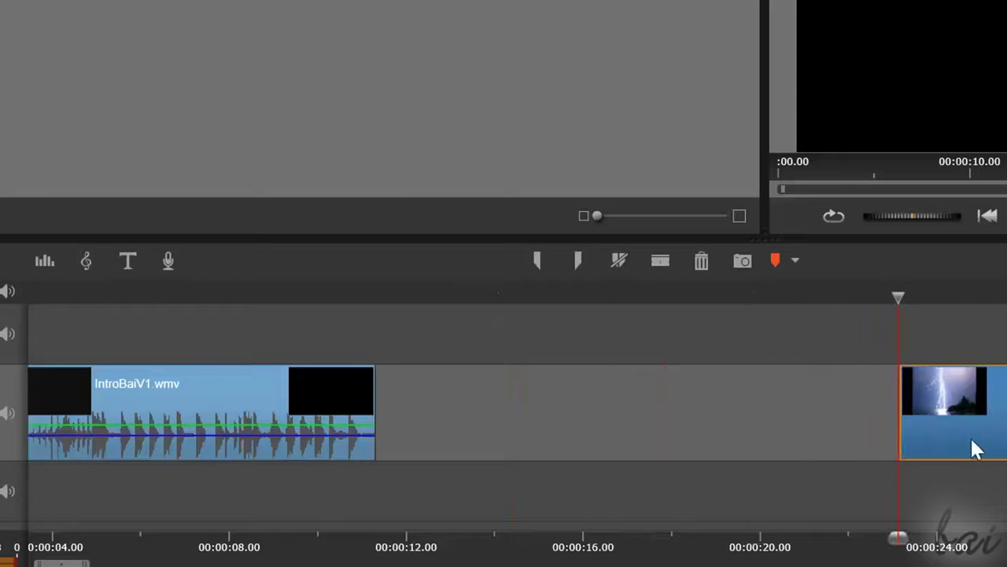
{"action": "left_click", "coordinate": [210, 384]}
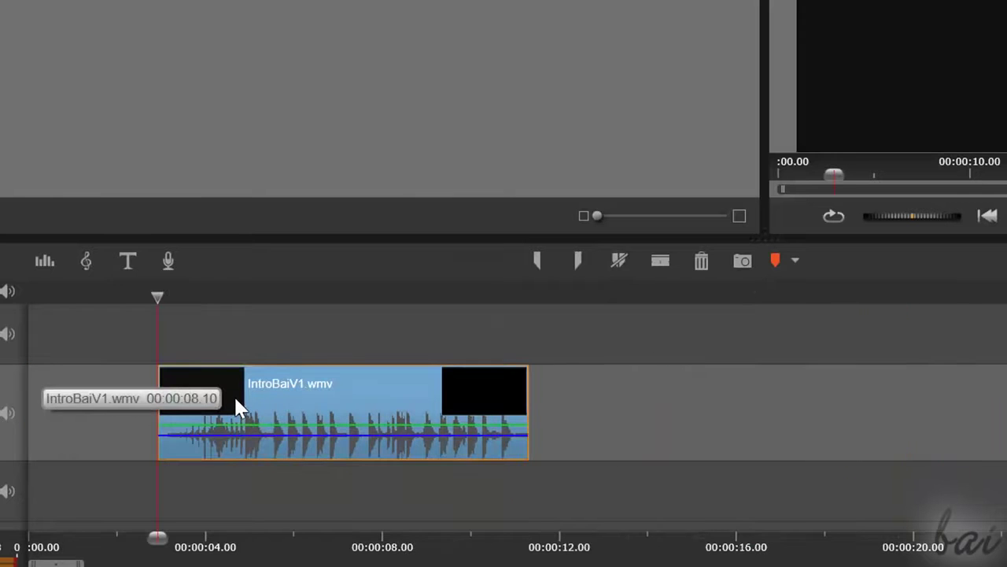
Move IntroBaiV1.wmv and the lightning photo closer together, and shift both as a group on A/V Track (2), starting at about 3.7 seconds
{"action": "left_click_drag", "start_coordinate": [234, 395], "coordinate": [425, 429]}
{"action": "left_click_drag", "start_coordinate": [1006, 421], "coordinate": [778, 417]}
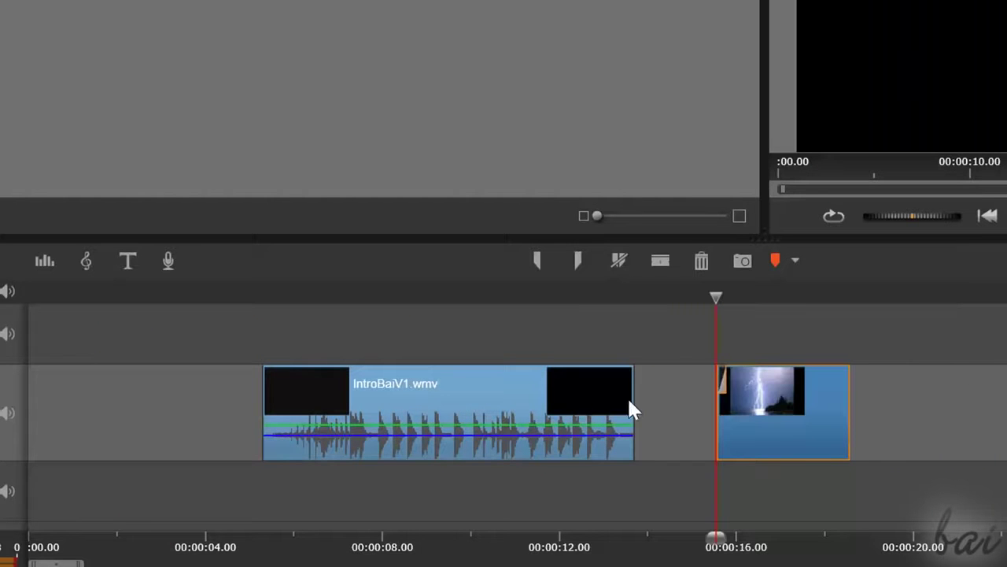
{"action": "left_click", "coordinate": [429, 384]}
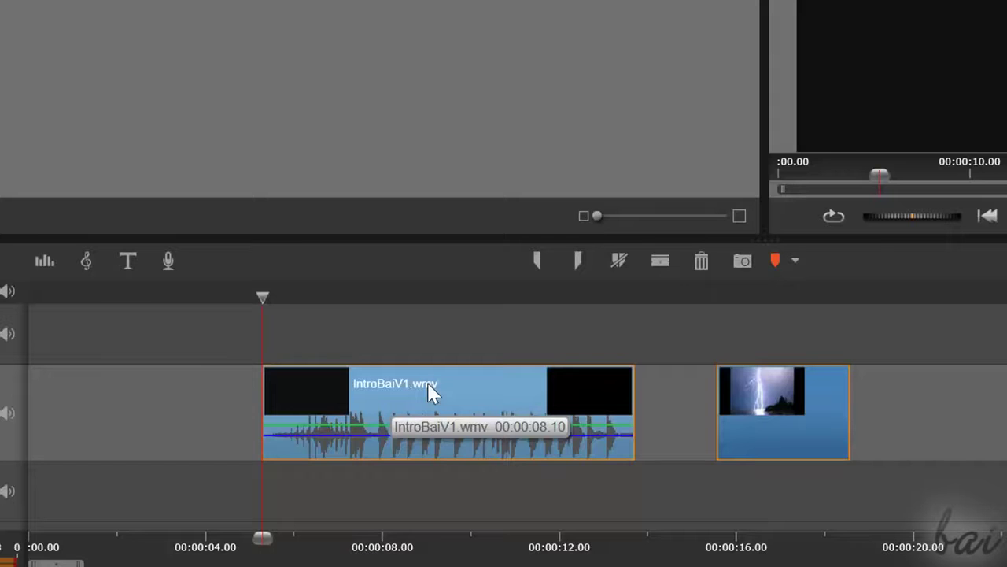
{"action": "left_click_drag", "start_coordinate": [431, 391], "coordinate": [327, 366]}
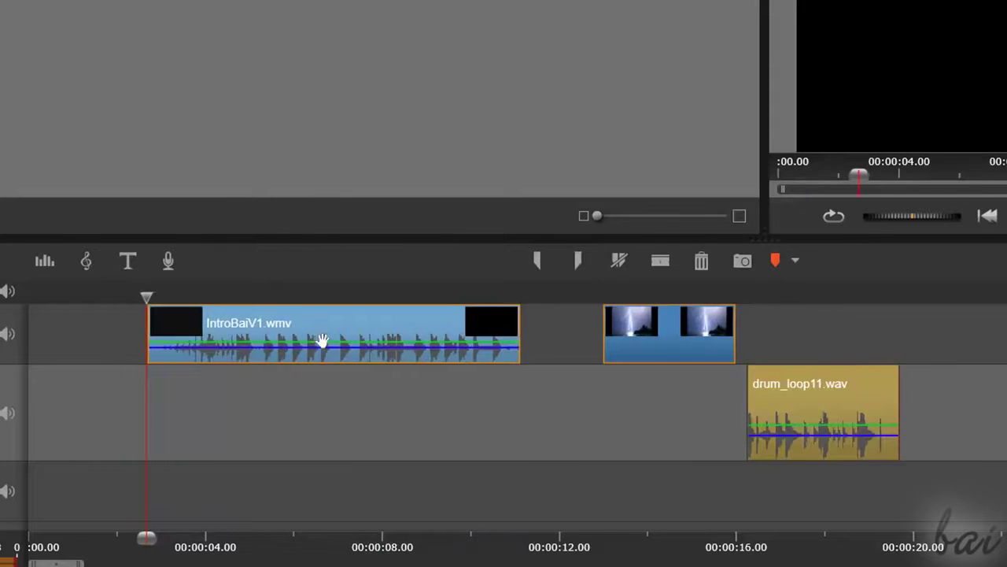
{"action": "left_click_drag", "start_coordinate": [321, 342], "coordinate": [367, 338]}
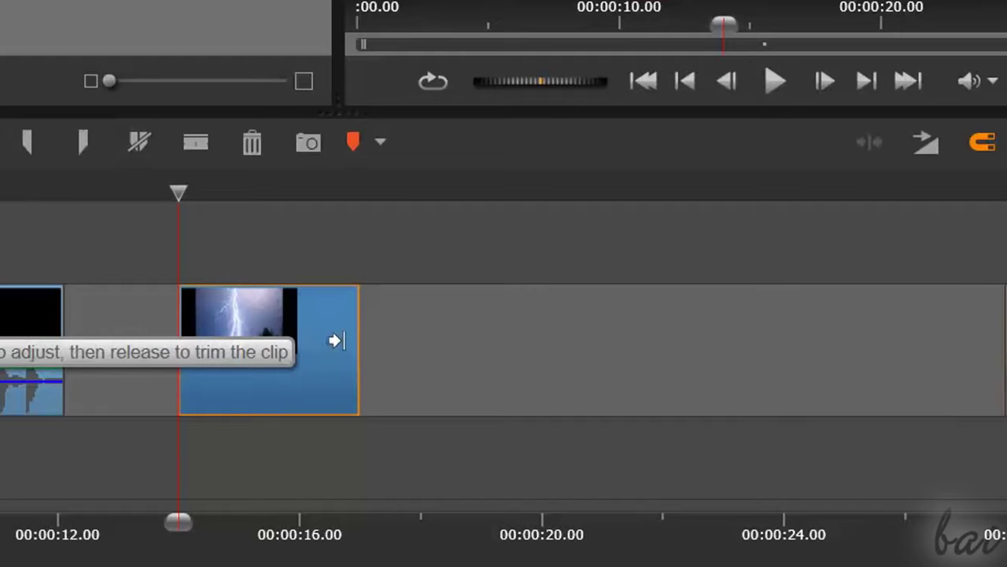
Extend the lightning photo to end at about 26 seconds and stretch drum_loop11.wav to end at about 35 seconds
{"action": "left_click_drag", "start_coordinate": [333, 339], "coordinate": [889, 370]}
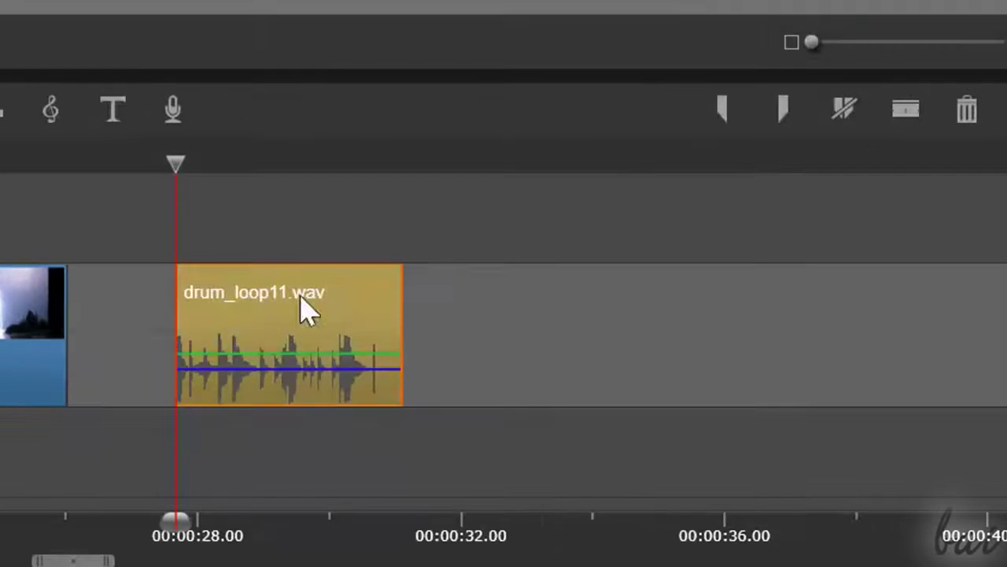
{"action": "left_click_drag", "start_coordinate": [414, 344], "coordinate": [587, 355]}
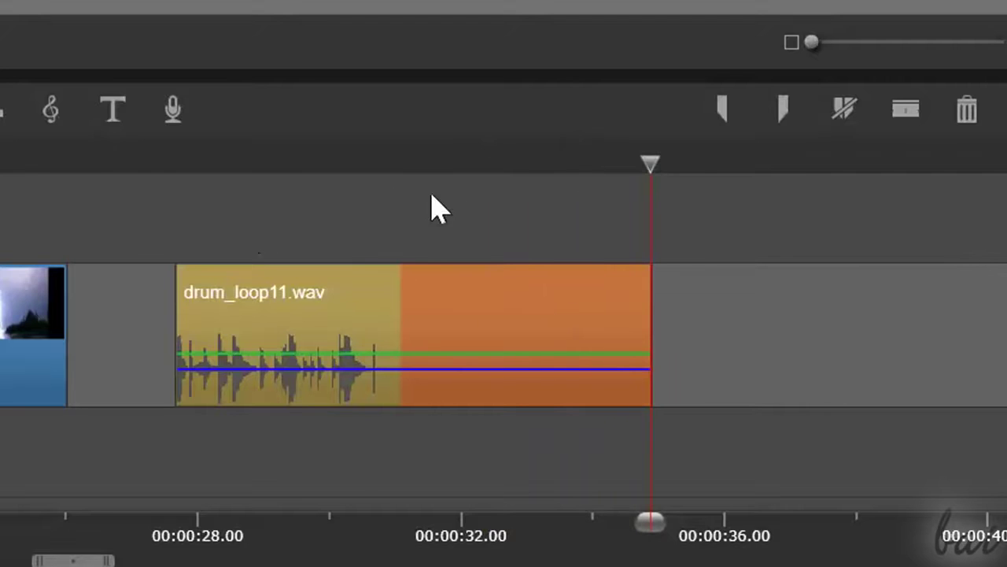
Play the overextended part of drum_loop11.wav and trim the clip's end back to about 31 seconds
{"action": "left_click_drag", "start_coordinate": [645, 163], "coordinate": [368, 169]}
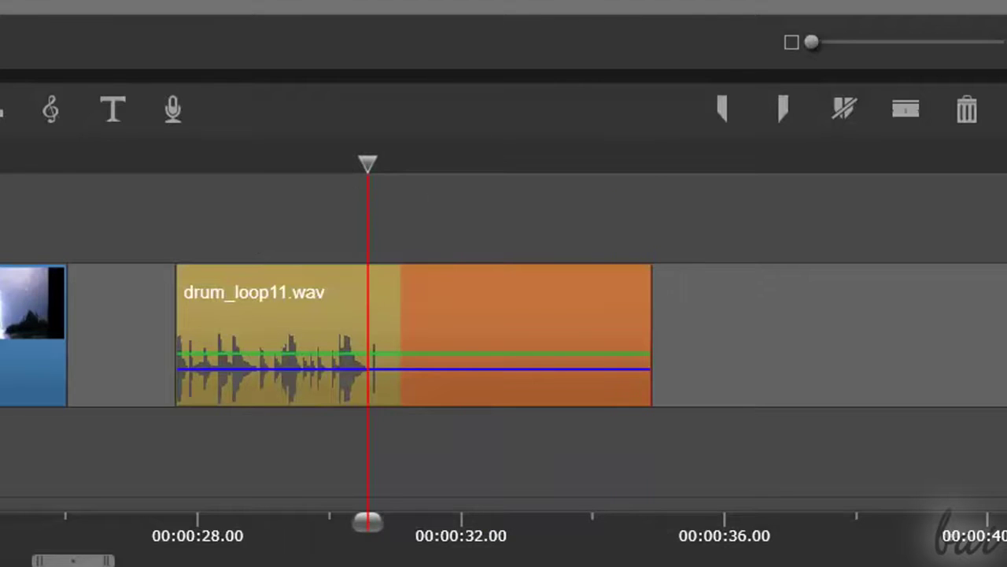
{"action": "key", "text": "space"}
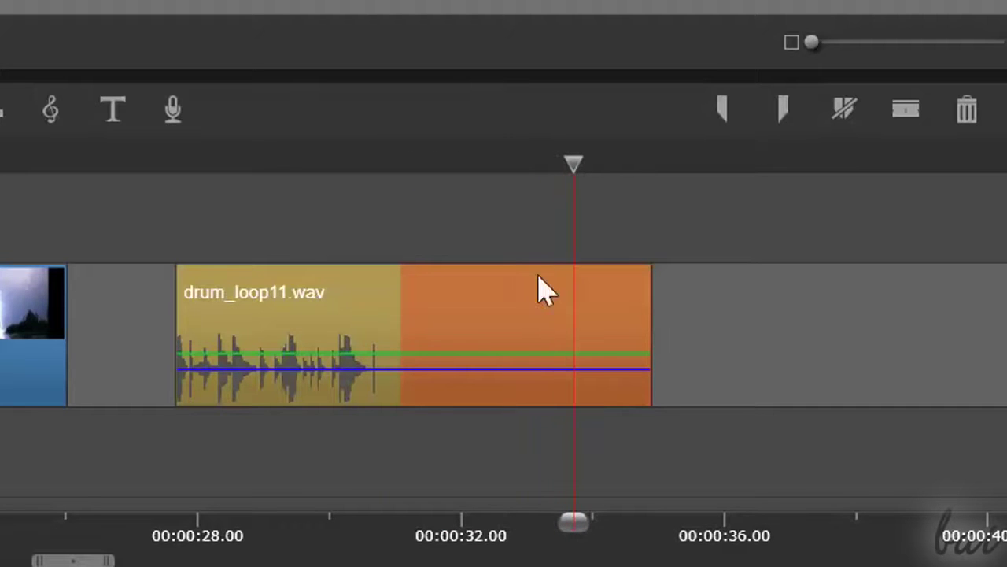
{"action": "left_click_drag", "start_coordinate": [632, 334], "coordinate": [399, 327]}
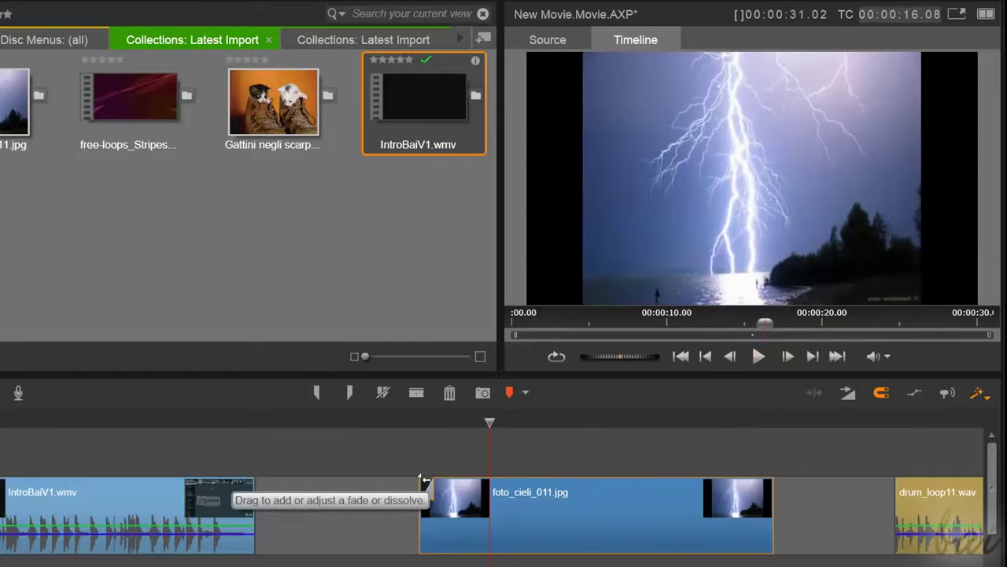
Add a fade-in and a 02.10 fade-out to the foto_cieli_011.jpg clip, and play them back
{"action": "left_click_drag", "start_coordinate": [422, 478], "coordinate": [514, 492]}
{"action": "key", "text": "space"}
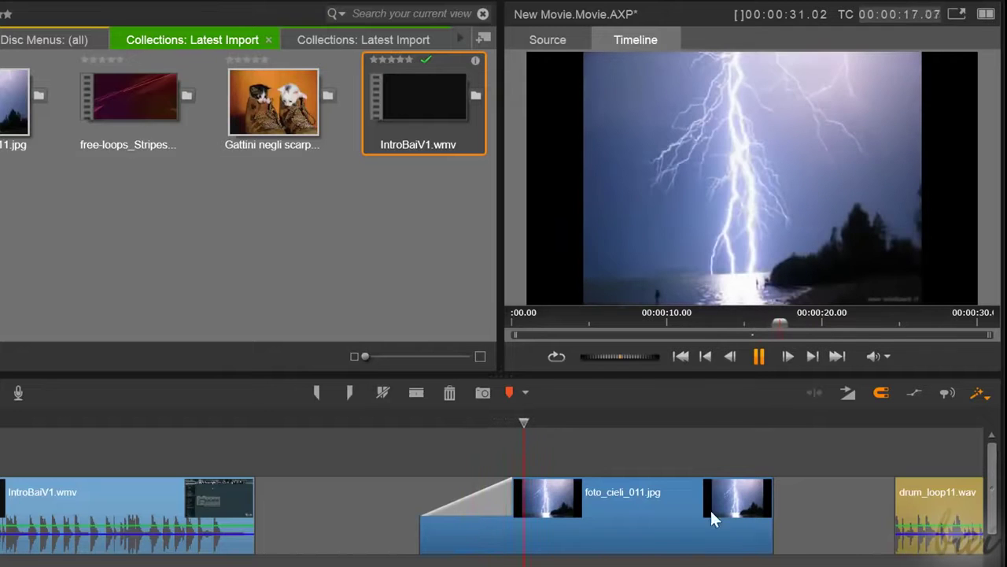
{"action": "left_click_drag", "start_coordinate": [769, 492], "coordinate": [687, 505]}
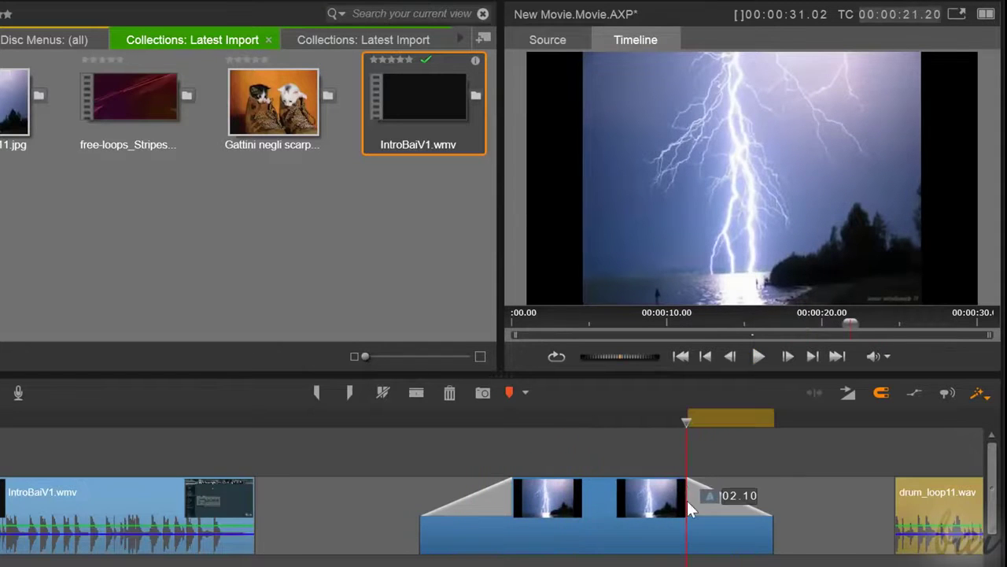
{"action": "left_click", "coordinate": [759, 356]}
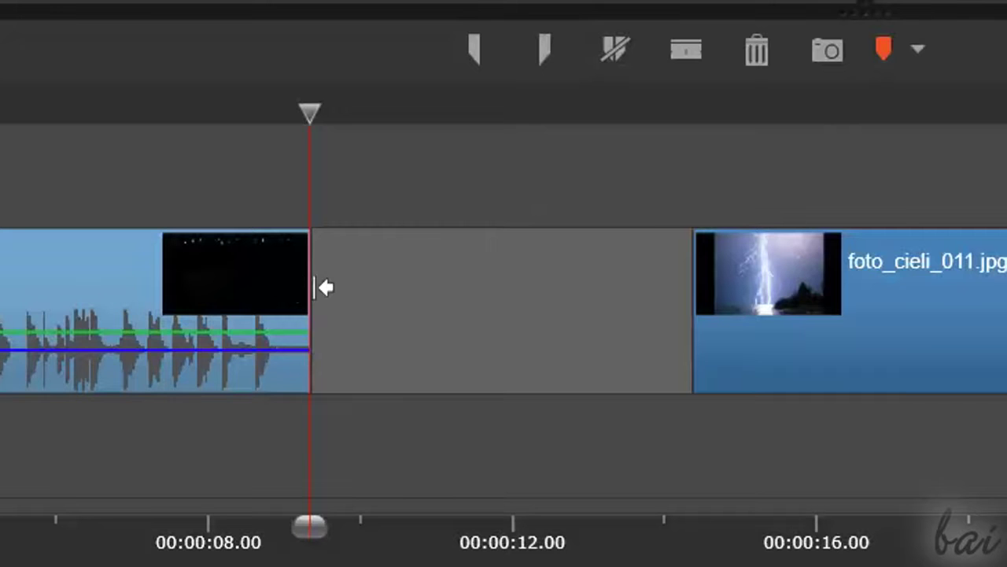
Shift foto_cieli_011.jpg to start at about 11 seconds, and paste a copy of it with the playhead at about 5.6 seconds
{"action": "mouse_move", "coordinate": [336, 287]}
{"action": "left_mouse_down"}
{"action": "mouse_move", "coordinate": [710, 288]}
{"action": "mouse_move", "coordinate": [517, 333]}
{"action": "mouse_move", "coordinate": [63, 353]}
{"action": "mouse_move", "coordinate": [135, 375]}
{"action": "mouse_move", "coordinate": [511, 367]}
{"action": "mouse_move", "coordinate": [570, 389]}
{"action": "left_mouse_up"}
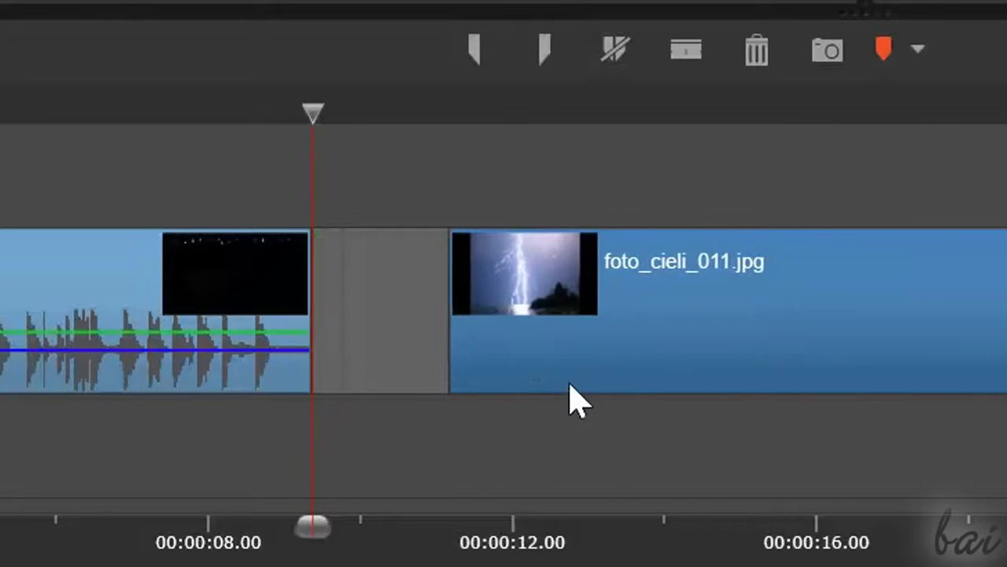
{"action": "left_click", "coordinate": [676, 293]}
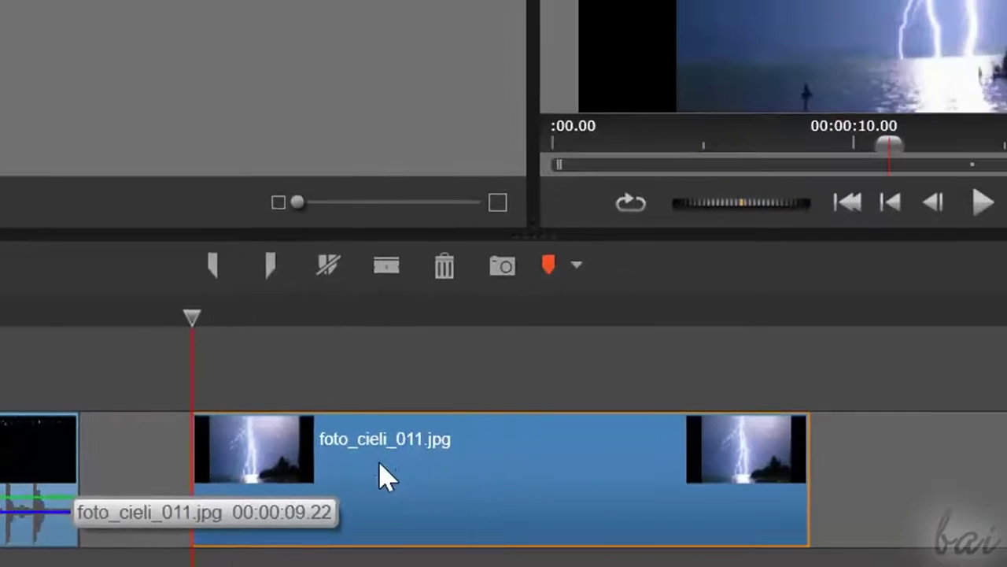
{"action": "right_click", "coordinate": [679, 306]}
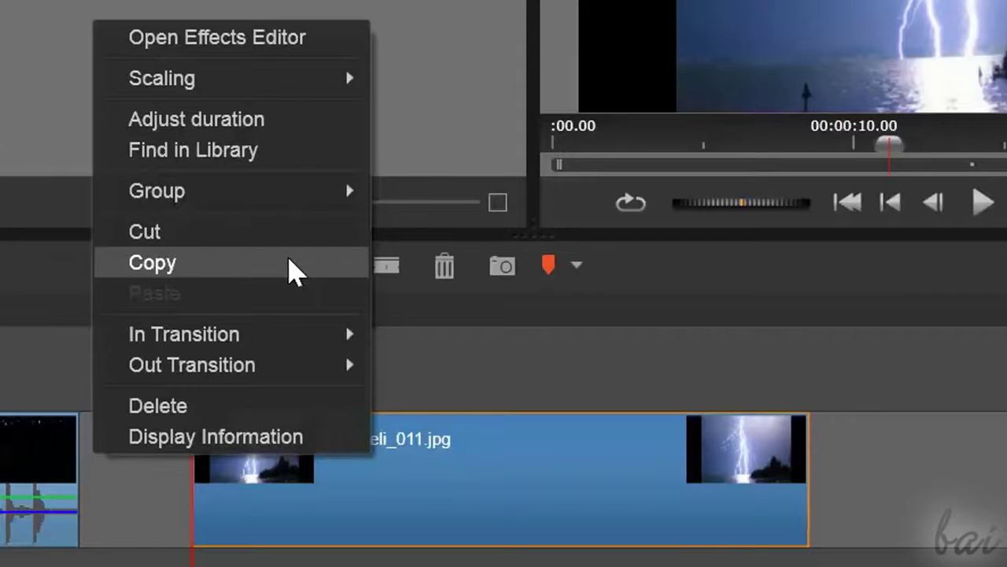
{"action": "left_click", "coordinate": [152, 263]}
{"action": "left_click_drag", "start_coordinate": [214, 178], "coordinate": [326, 194]}
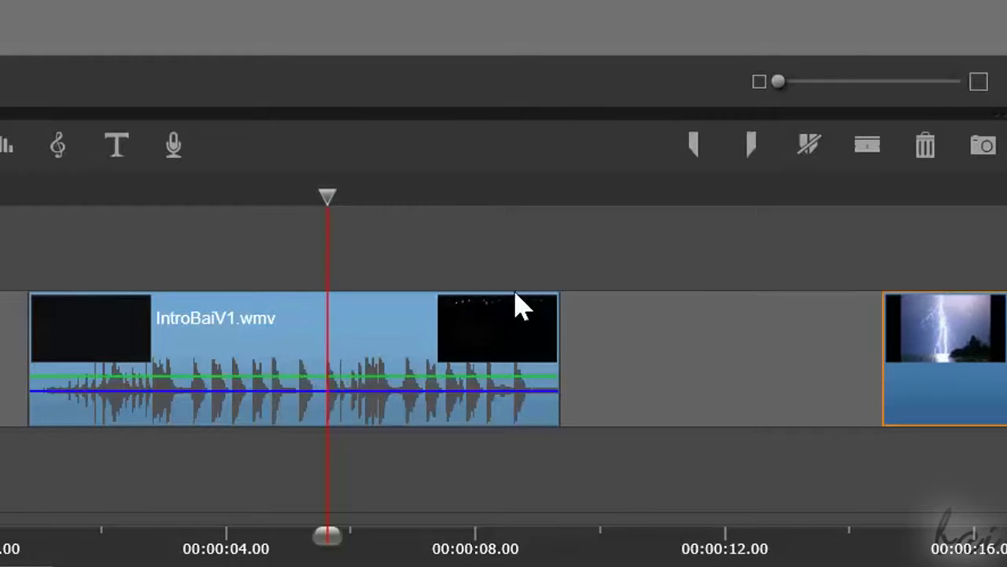
{"action": "key", "text": "ctrl+v"}
Split IntroBaiV1.wmv at about 5.5 seconds and separate the two parts
{"action": "left_click_drag", "start_coordinate": [490, 344], "coordinate": [591, 345]}
{"action": "left_click_drag", "start_coordinate": [230, 332], "coordinate": [179, 334]}
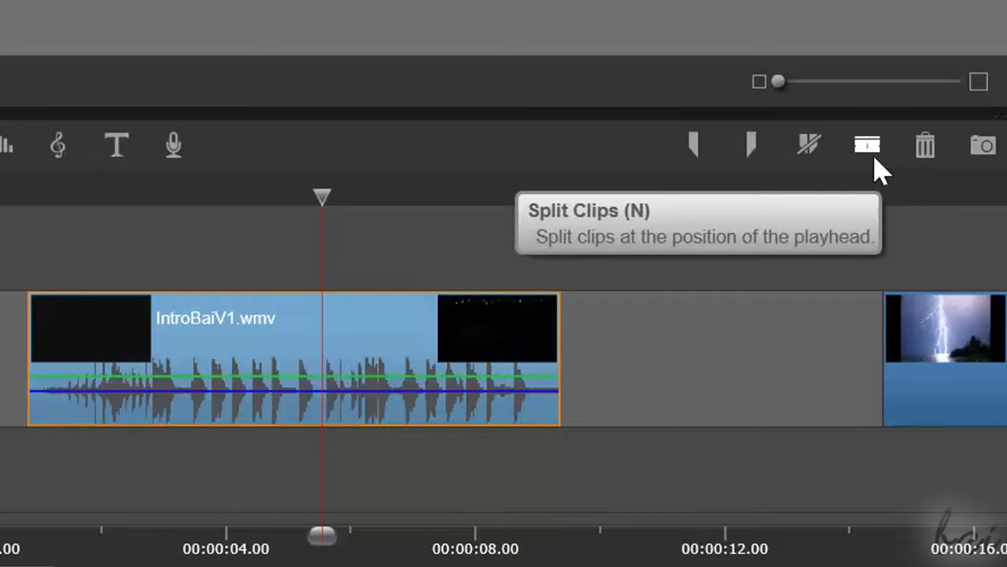
{"action": "left_click", "coordinate": [867, 147]}
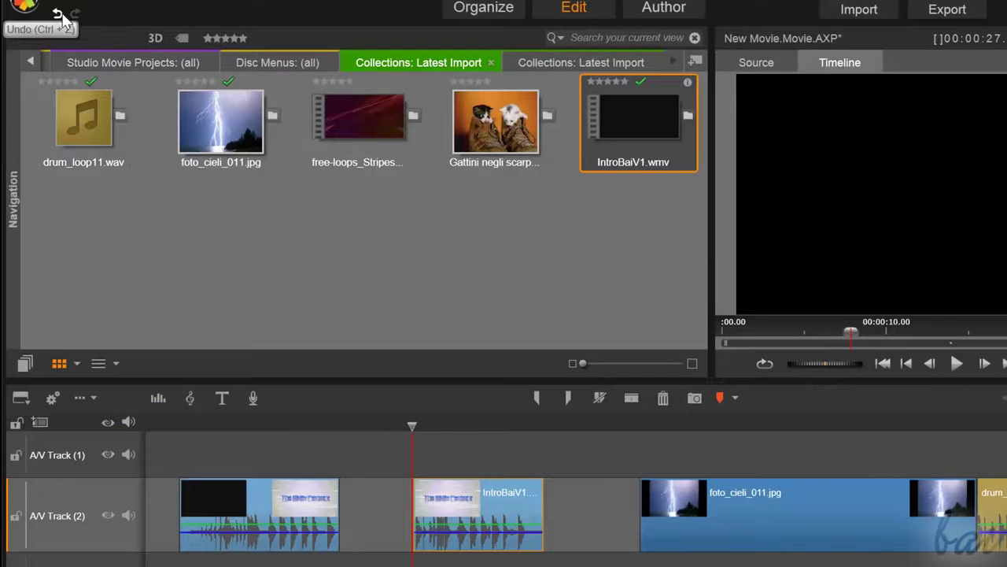
Undo the separation and the split of IntroBaiV1.wmv, and step back and forth through the edit history
{"action": "left_click", "coordinate": [63, 24]}
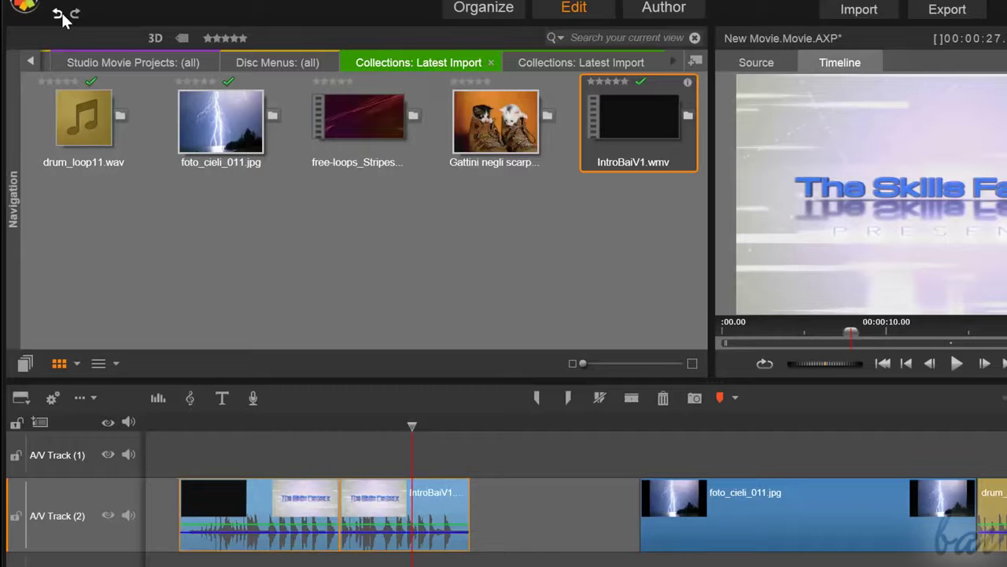
{"action": "left_click", "coordinate": [63, 22]}
{"action": "left_click", "coordinate": [63, 20]}
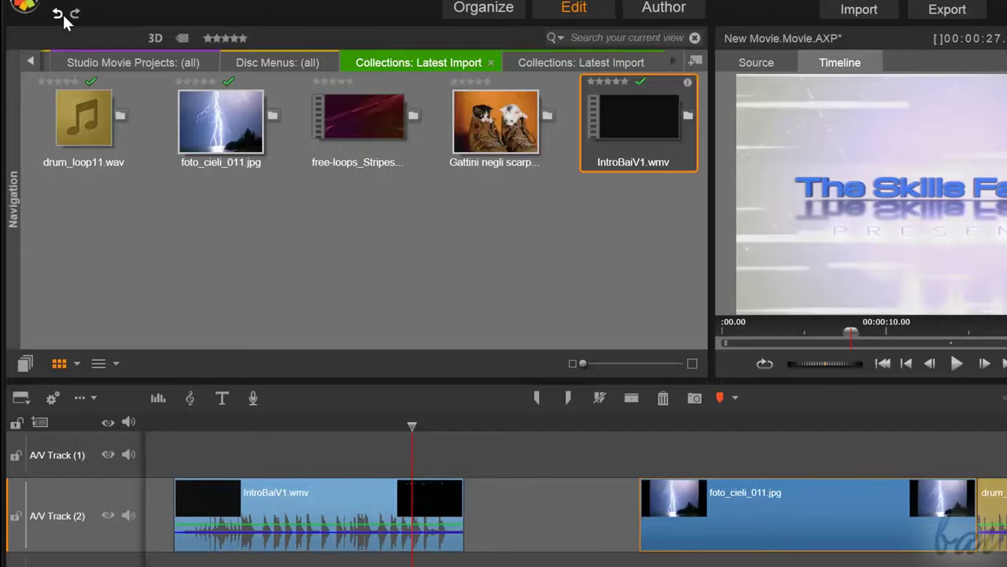
{"action": "left_click", "coordinate": [71, 17]}
{"action": "left_click", "coordinate": [61, 19]}
{"action": "left_click", "coordinate": [74, 15]}
{"action": "left_click", "coordinate": [74, 15]}
{"action": "left_click", "coordinate": [74, 15]}
{"action": "left_click", "coordinate": [74, 15]}
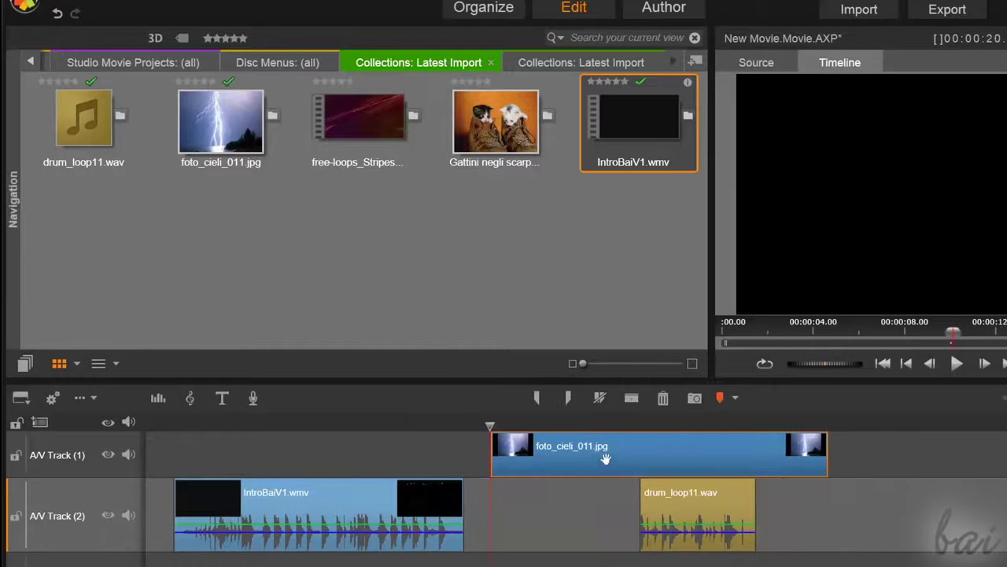
Shorten foto_cieli_011.jpg on A/V Track (1) to about 3 seconds and move it above IntroBaiV1.wmv, starting at about 2 seconds
{"action": "left_click_drag", "start_coordinate": [605, 458], "coordinate": [578, 458]}
{"action": "left_click_drag", "start_coordinate": [785, 448], "coordinate": [568, 448]}
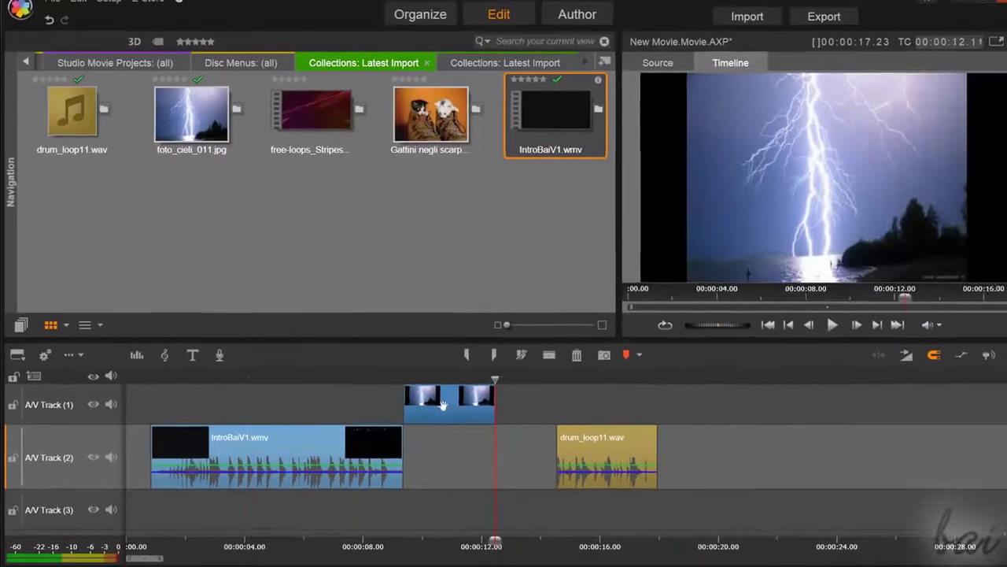
{"action": "left_click_drag", "start_coordinate": [442, 404], "coordinate": [222, 403]}
Play the movie to preview how the photo on A/V Track (1) overlaps IntroBaiV1.wmv
{"action": "left_click", "coordinate": [826, 324]}
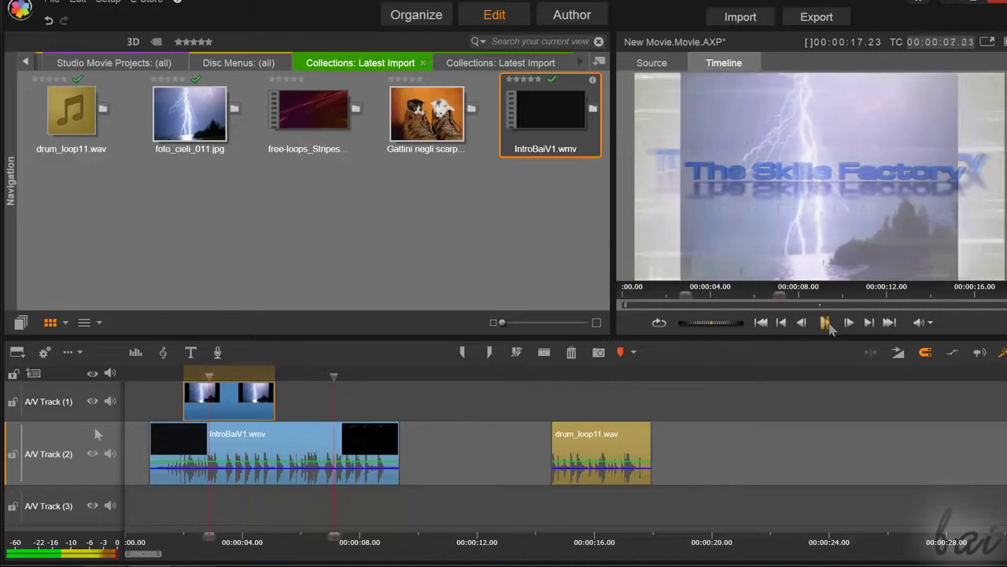
{"action": "left_click", "coordinate": [826, 323]}
{"action": "left_click_drag", "start_coordinate": [95, 430], "coordinate": [99, 480]}
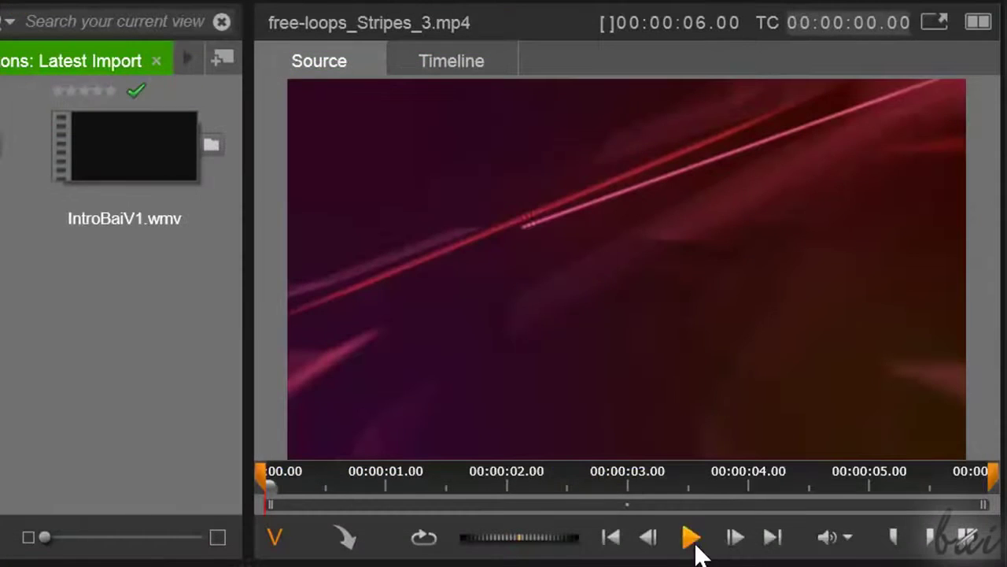
Play free-loops_Stripes_3.mp4 in the source preview, pause it and scrub through it
{"action": "left_click", "coordinate": [825, 322]}
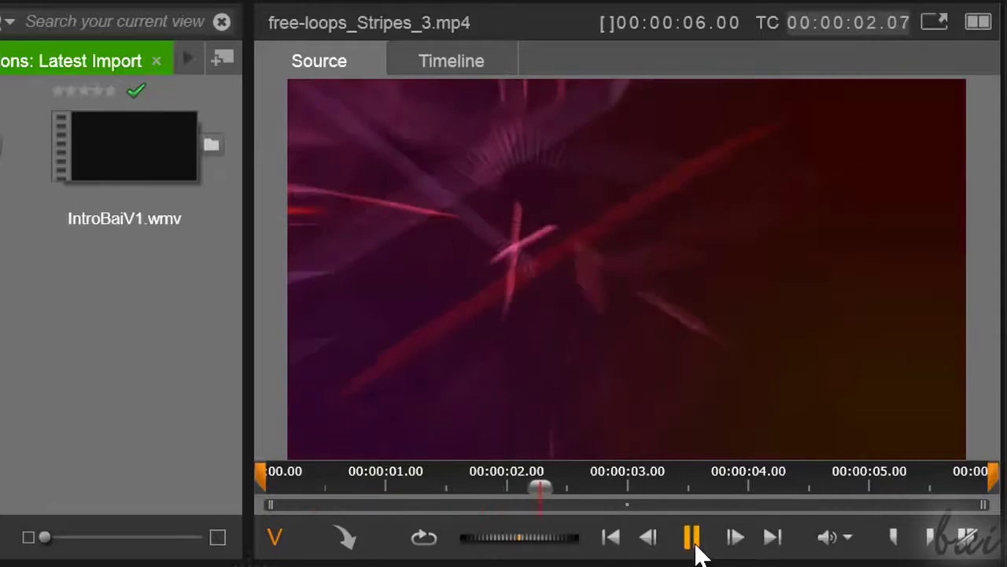
{"action": "left_click", "coordinate": [691, 537]}
{"action": "left_click_drag", "start_coordinate": [607, 494], "coordinate": [546, 506]}
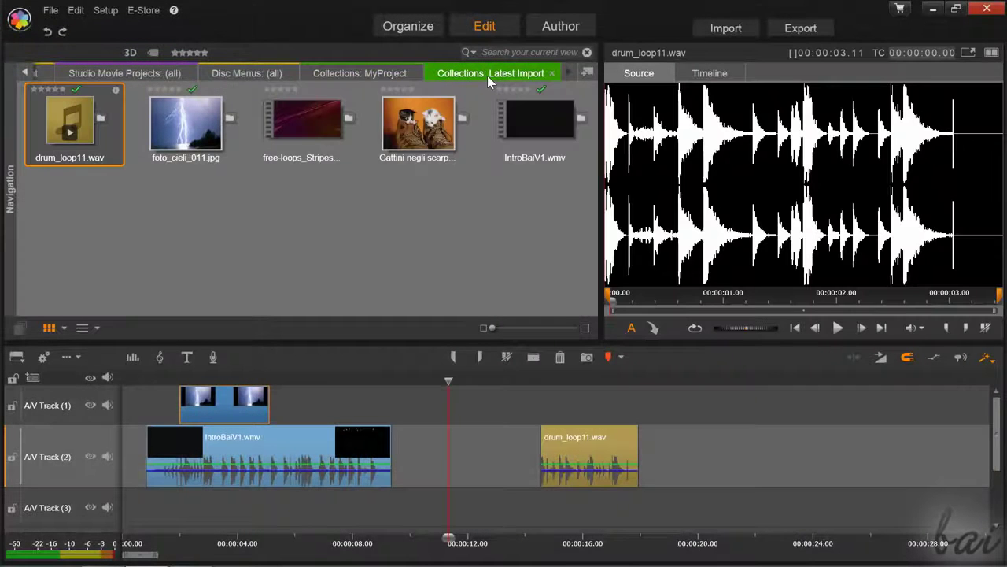
Preview Gattini negli scarponi.jpg and IntroBaiV1.wmv from the Latest Import collection as sources
{"action": "left_click", "coordinate": [431, 118]}
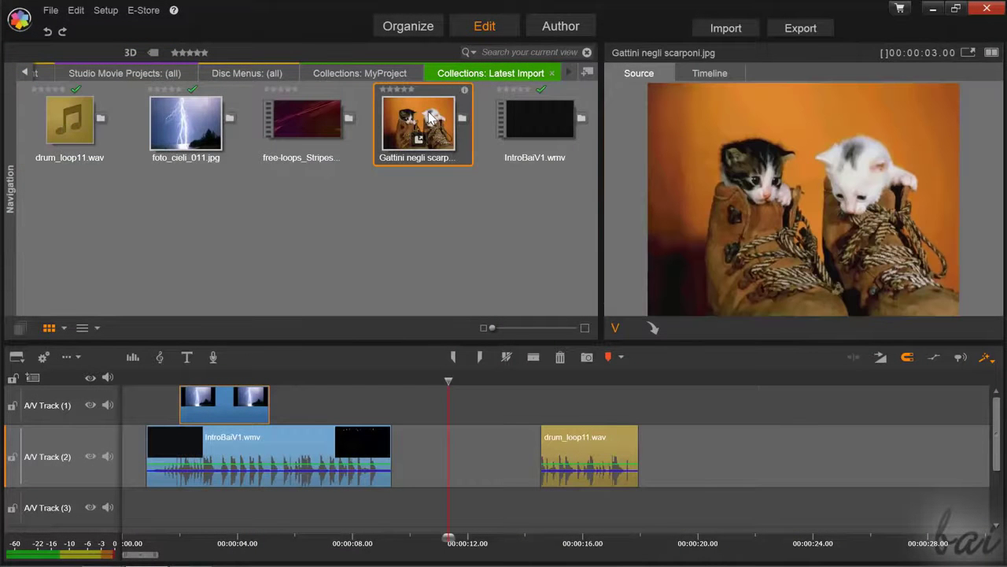
{"action": "left_click", "coordinate": [508, 130]}
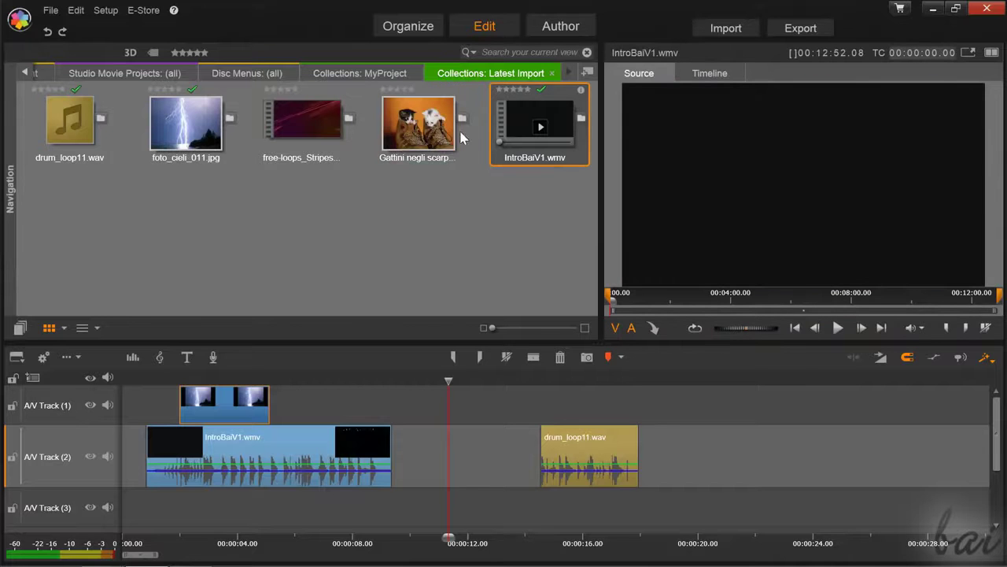
{"action": "left_click", "coordinate": [419, 126]}
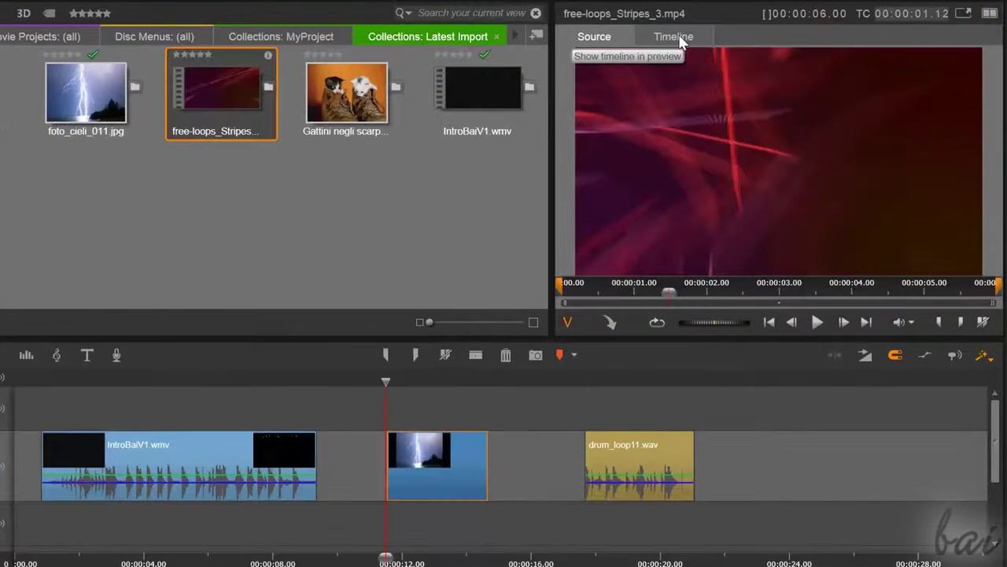
Switch the preview to the timeline, scrub the playhead over IntroBaiV1.wmv and play the movie from its beginning
{"action": "left_click", "coordinate": [678, 38]}
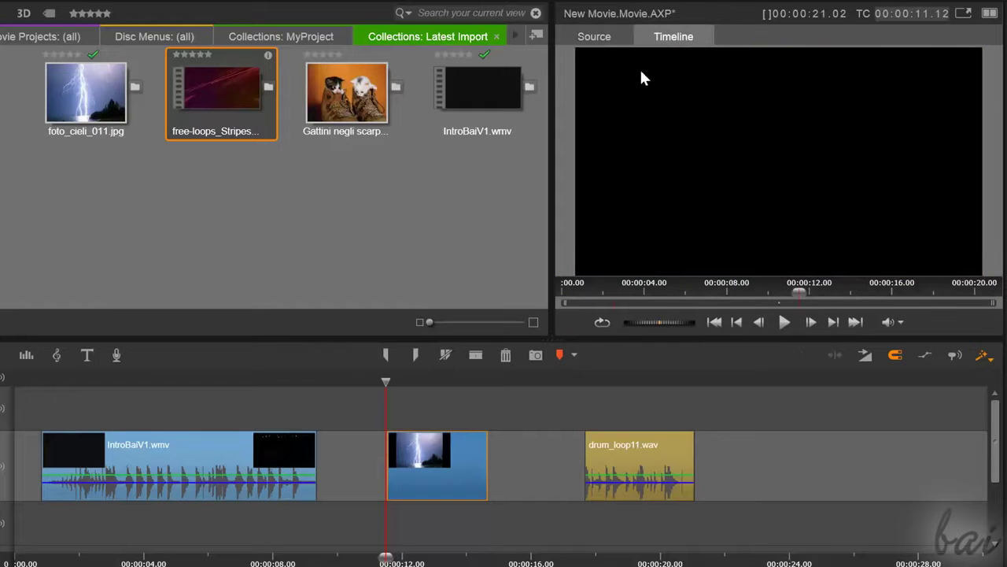
{"action": "left_click_drag", "start_coordinate": [387, 381], "coordinate": [378, 424]}
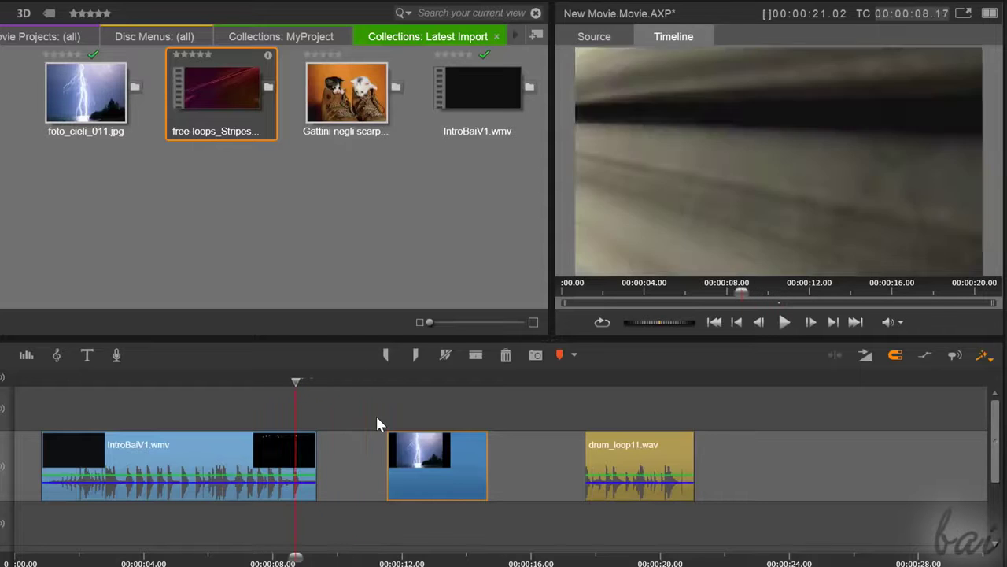
{"action": "key", "text": "Home"}
{"action": "key", "text": "space"}
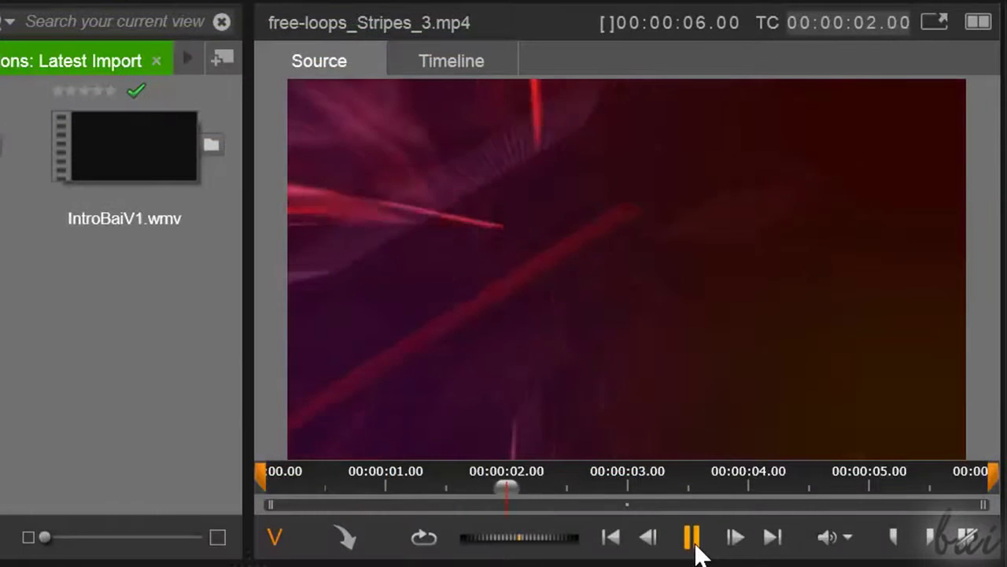
Pause and scrub free-loops_Stripes_3.mp4 in the source preview, and play the timeline movie with looping on
{"action": "left_click", "coordinate": [692, 538]}
{"action": "left_click_drag", "start_coordinate": [585, 489], "coordinate": [405, 486]}
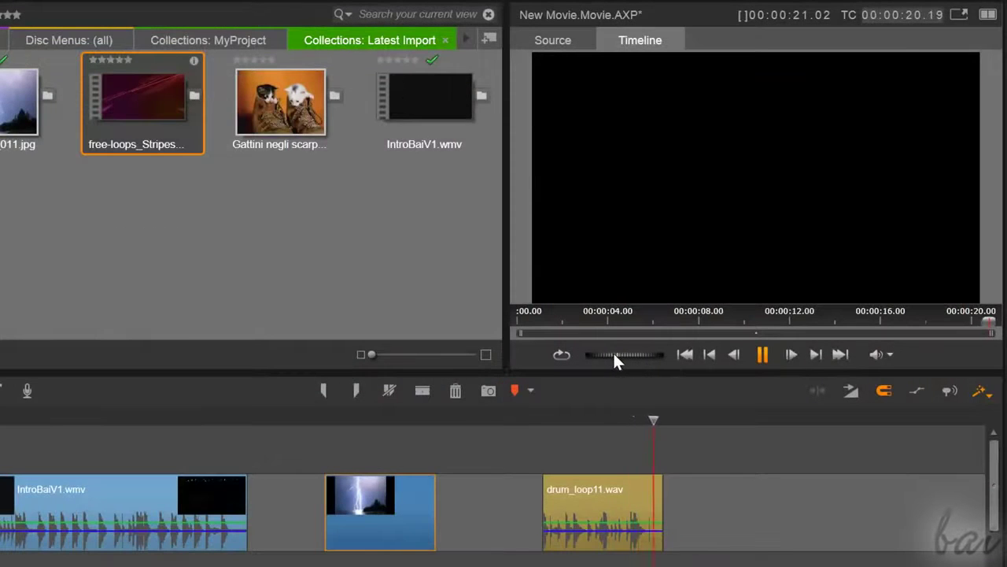
{"action": "left_click", "coordinate": [605, 356]}
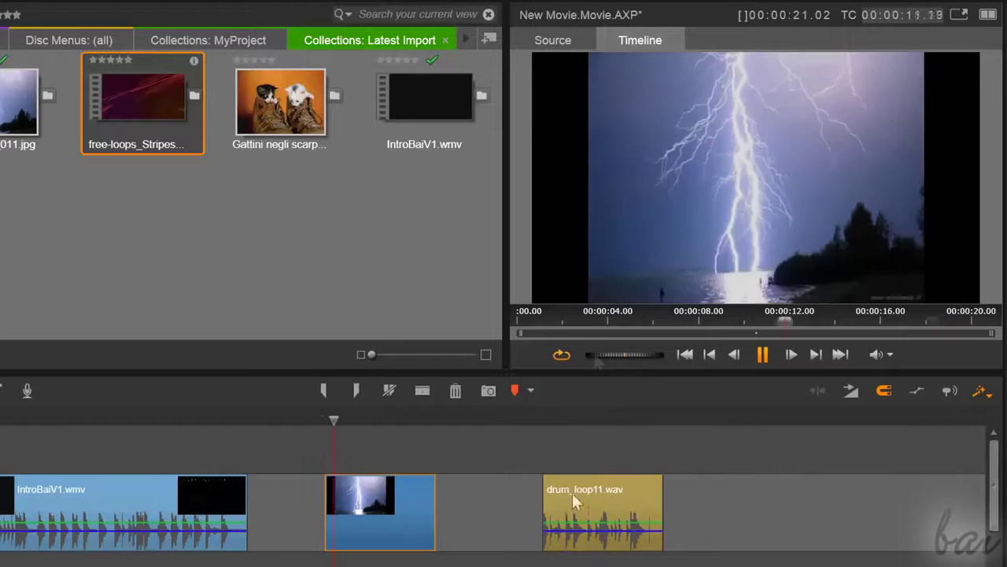
{"action": "left_click", "coordinate": [574, 510]}
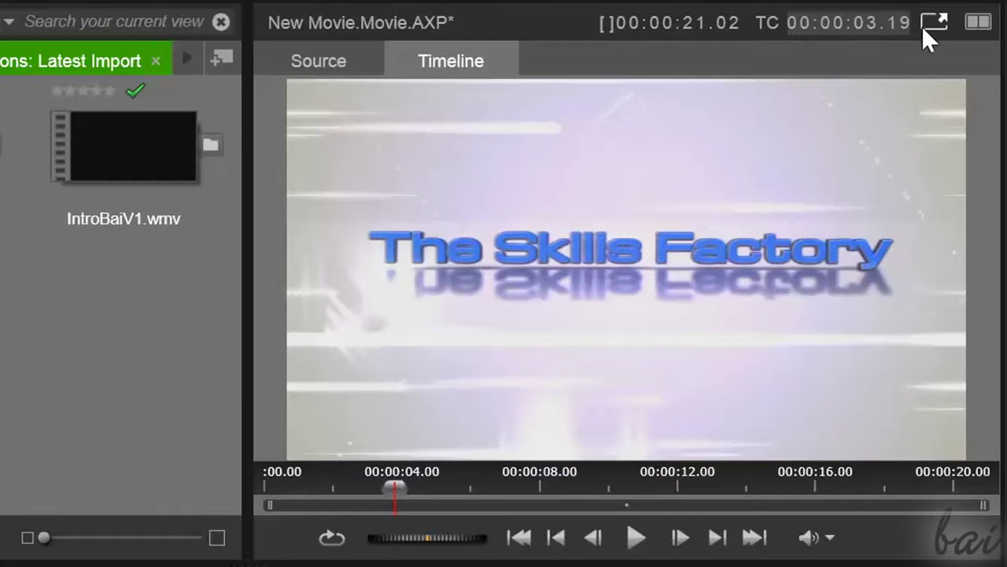
Show the timeline movie preview in full screen and play it from there
{"action": "left_click", "coordinate": [922, 26]}
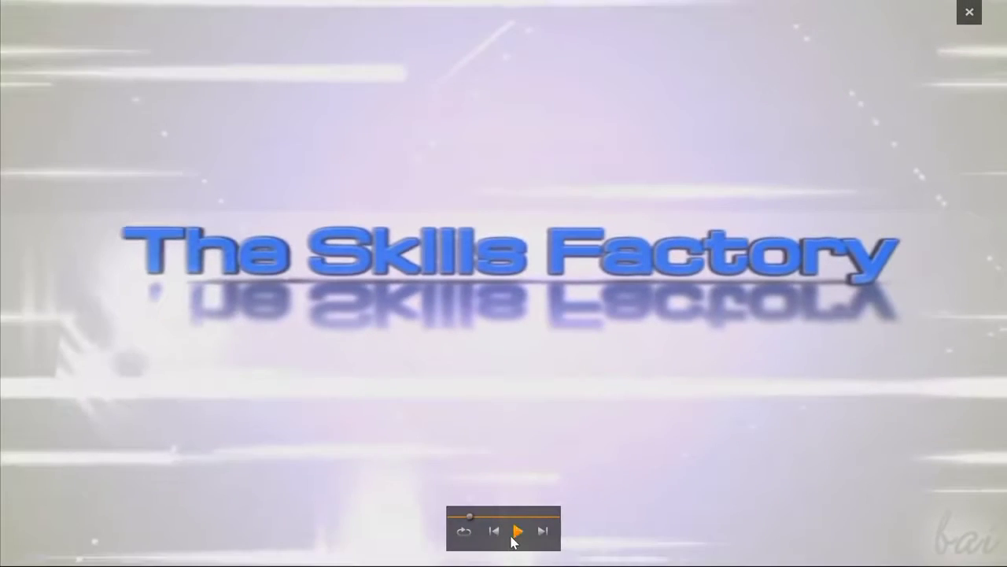
{"action": "left_click", "coordinate": [512, 536]}
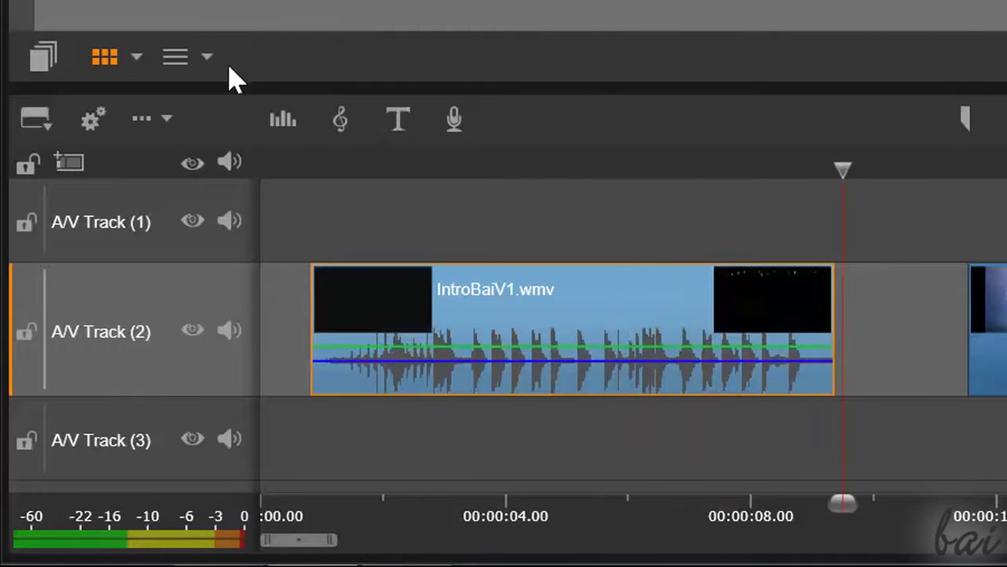
Lower the volume of A/V Track (2) slightly in the audio mixer, and hide the mixer again
{"action": "left_click", "coordinate": [272, 126]}
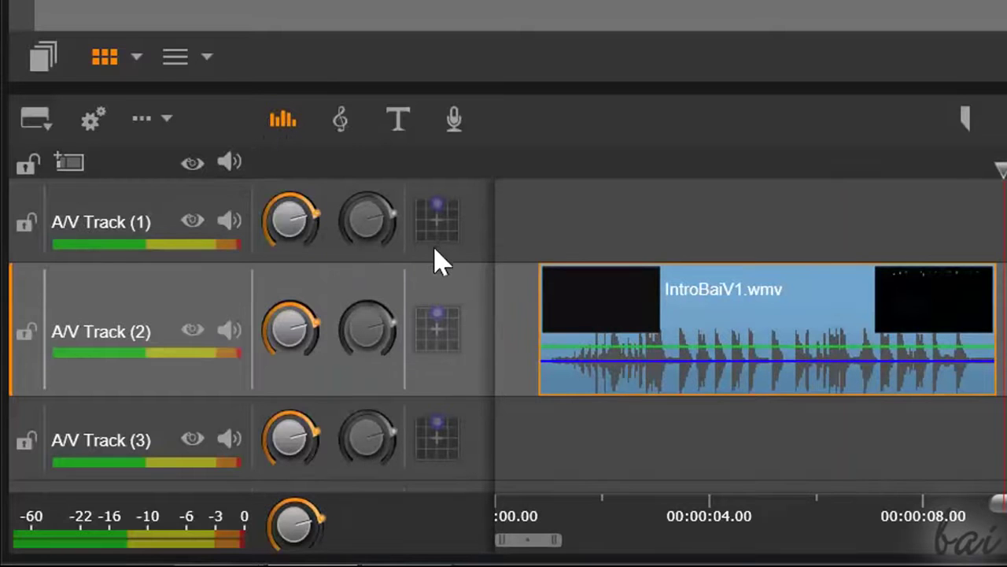
{"action": "mouse_move", "coordinate": [291, 327]}
{"action": "left_mouse_down"}
{"action": "mouse_move", "coordinate": [288, 308]}
{"action": "mouse_move", "coordinate": [268, 315]}
{"action": "mouse_move", "coordinate": [296, 319]}
{"action": "left_mouse_up"}
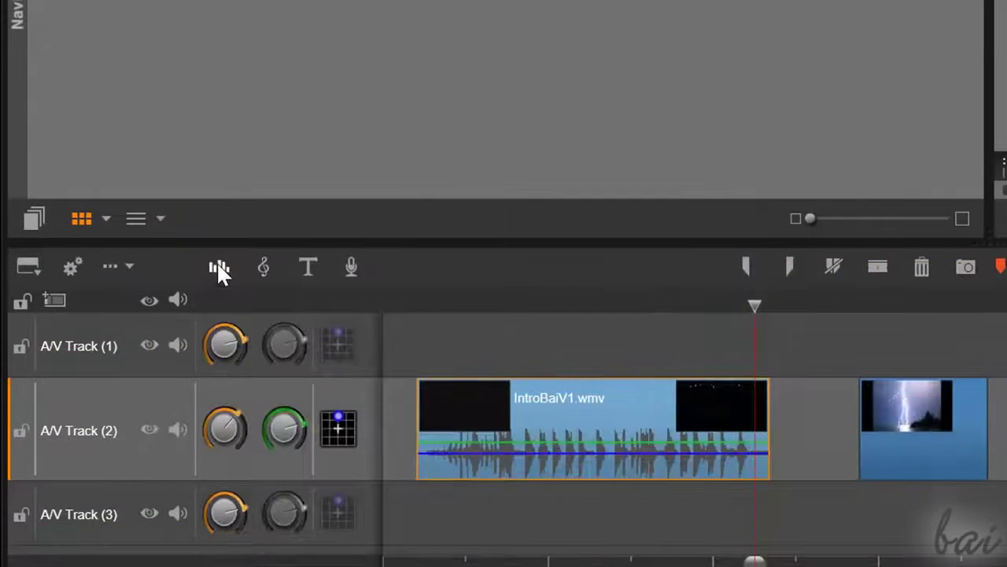
{"action": "left_click", "coordinate": [218, 266]}
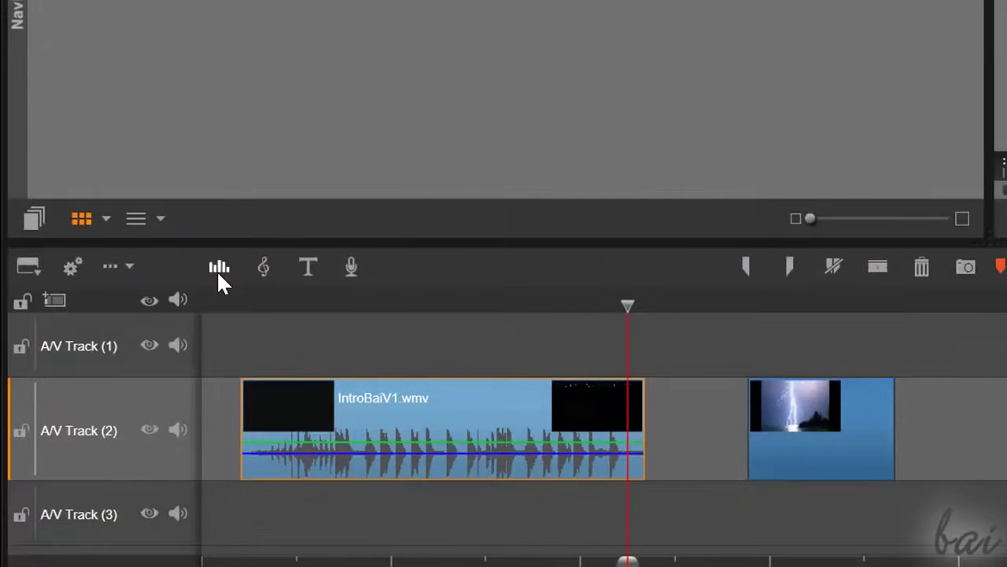
Examine the Aspect, Imaging and Size options in the timeline settings
{"action": "left_click", "coordinate": [74, 263]}
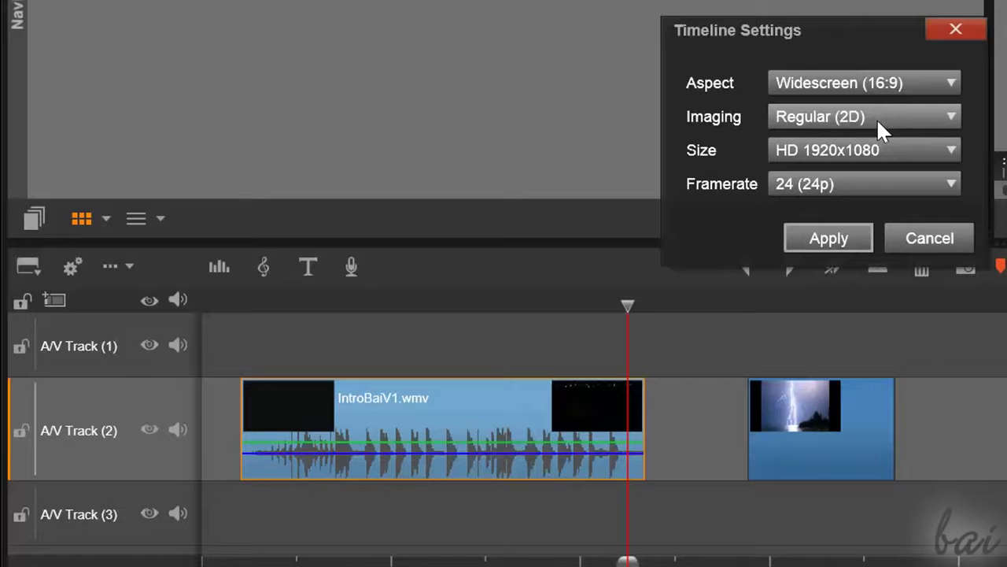
{"action": "left_click", "coordinate": [888, 77]}
{"action": "left_click", "coordinate": [907, 79]}
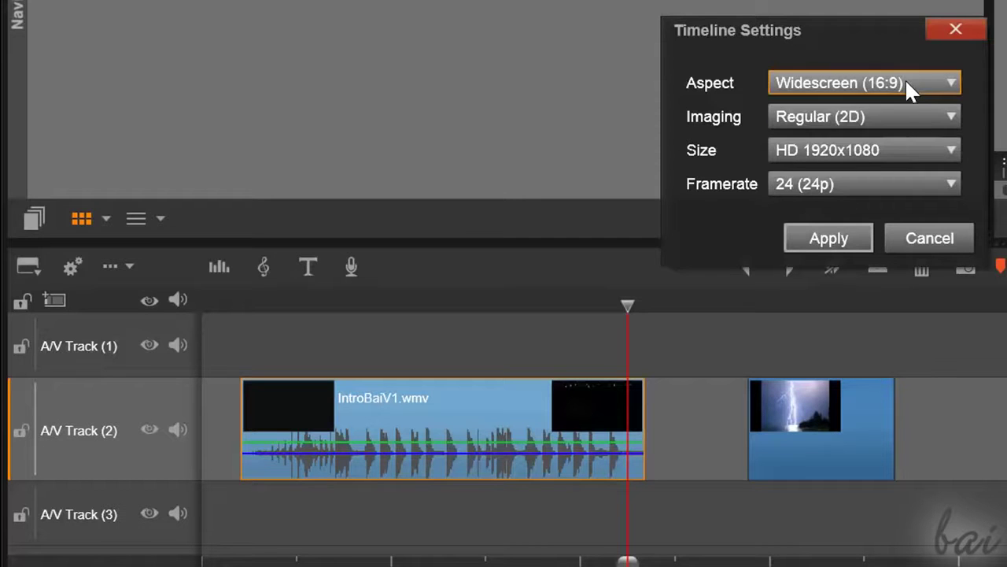
{"action": "left_click", "coordinate": [920, 111]}
{"action": "left_click", "coordinate": [925, 104]}
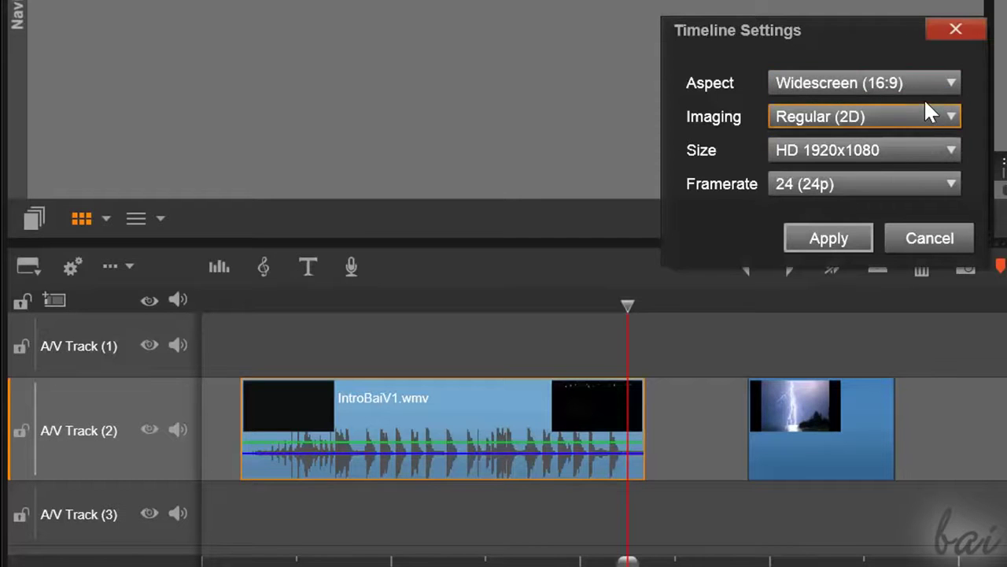
{"action": "left_click", "coordinate": [939, 148]}
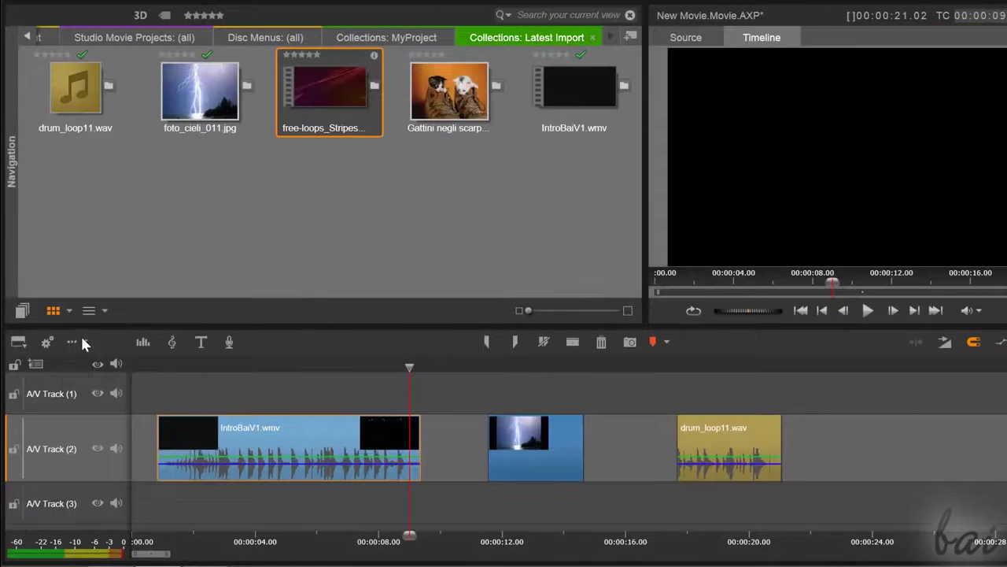
Display the storyboard above the timeline tracks to view the clips in order, and hide it again
{"action": "left_click", "coordinate": [82, 343]}
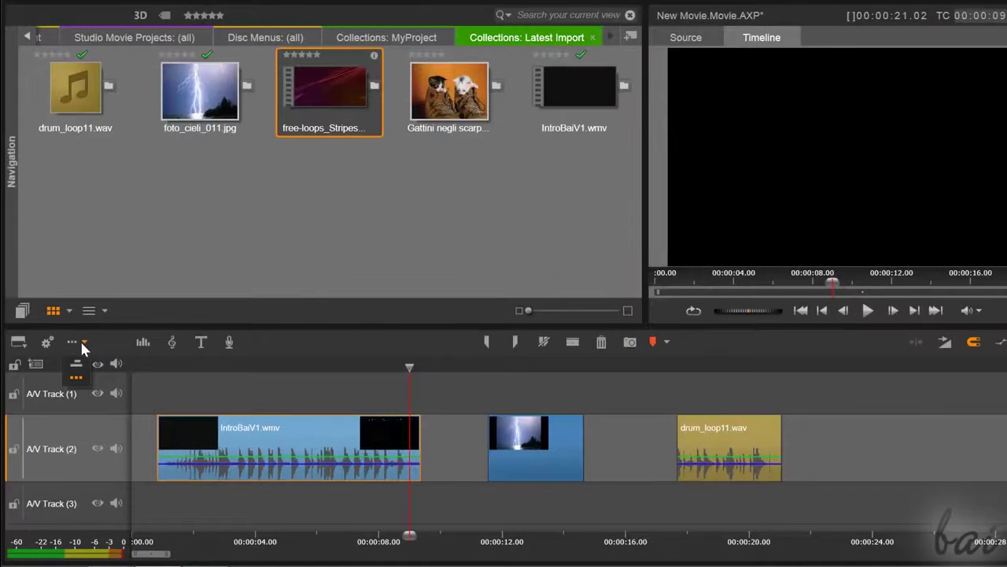
{"action": "left_click", "coordinate": [76, 349]}
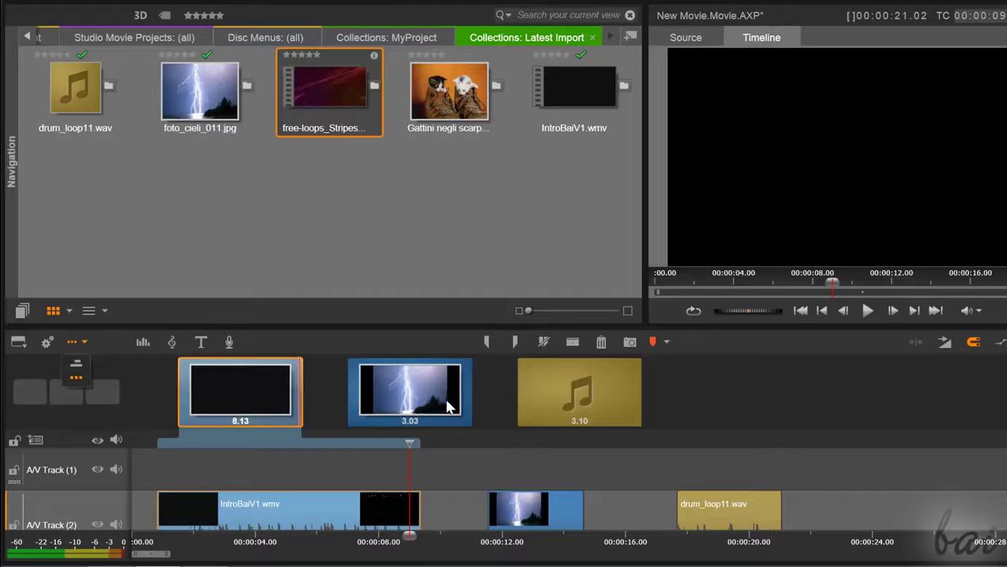
{"action": "left_click", "coordinate": [76, 365]}
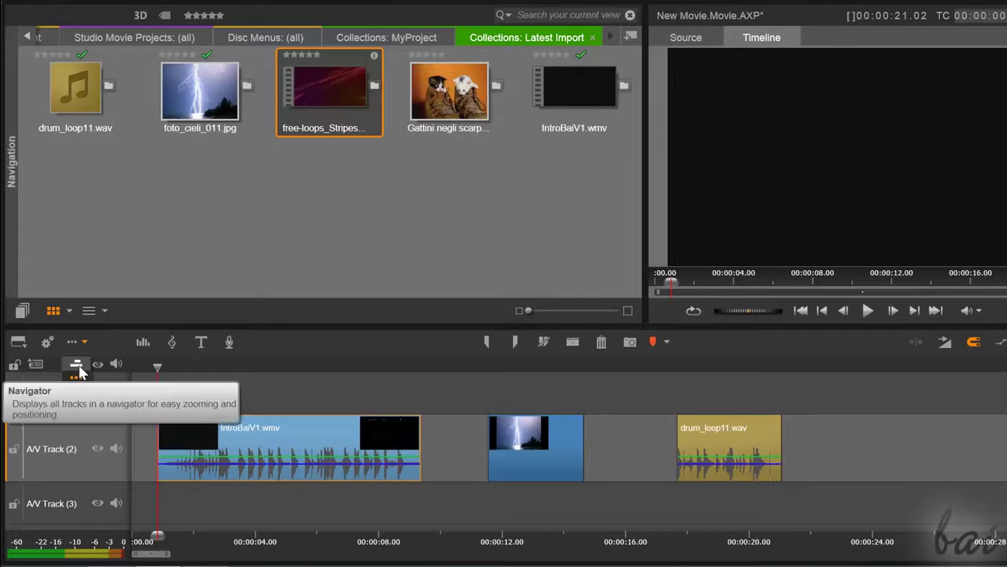
Display the Navigator above the timeline, widen and shift its view frame, and bring it back narrowed around the clips
{"action": "left_click", "coordinate": [77, 366]}
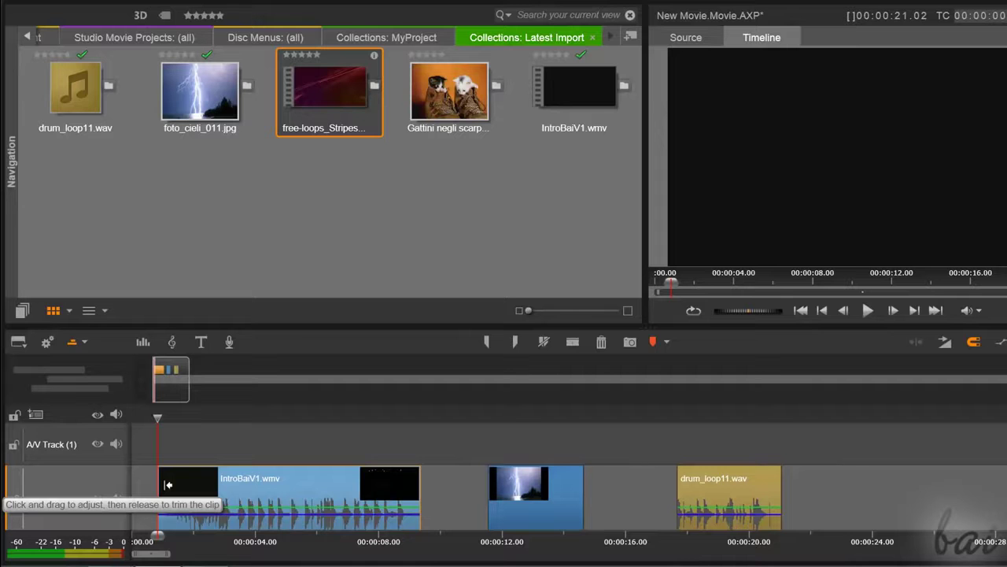
{"action": "left_click_drag", "start_coordinate": [189, 385], "coordinate": [612, 360]}
{"action": "left_click", "coordinate": [611, 370]}
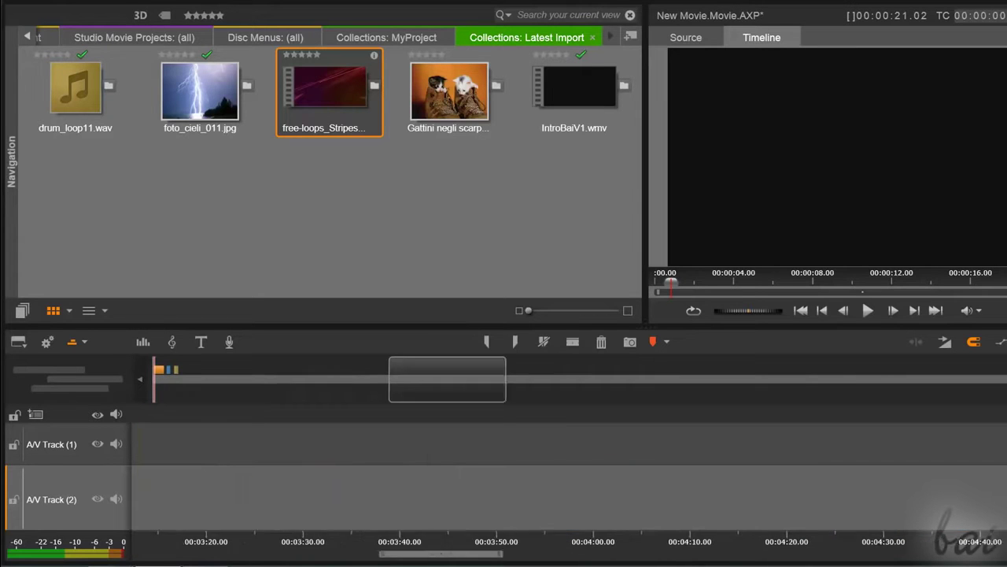
{"action": "left_click", "coordinate": [524, 377]}
{"action": "left_click_drag", "start_coordinate": [524, 378], "coordinate": [129, 389]}
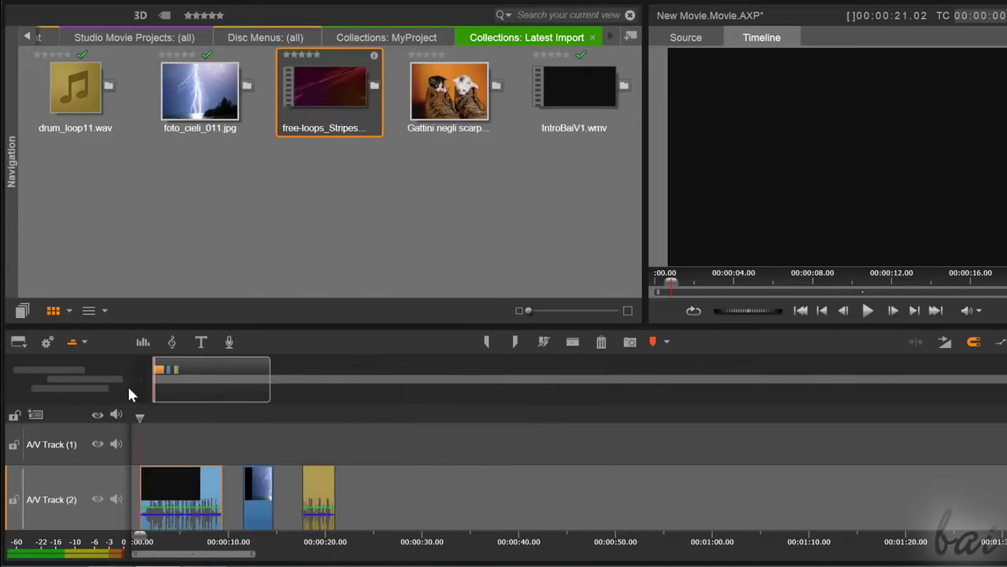
{"action": "left_click_drag", "start_coordinate": [270, 387], "coordinate": [182, 386]}
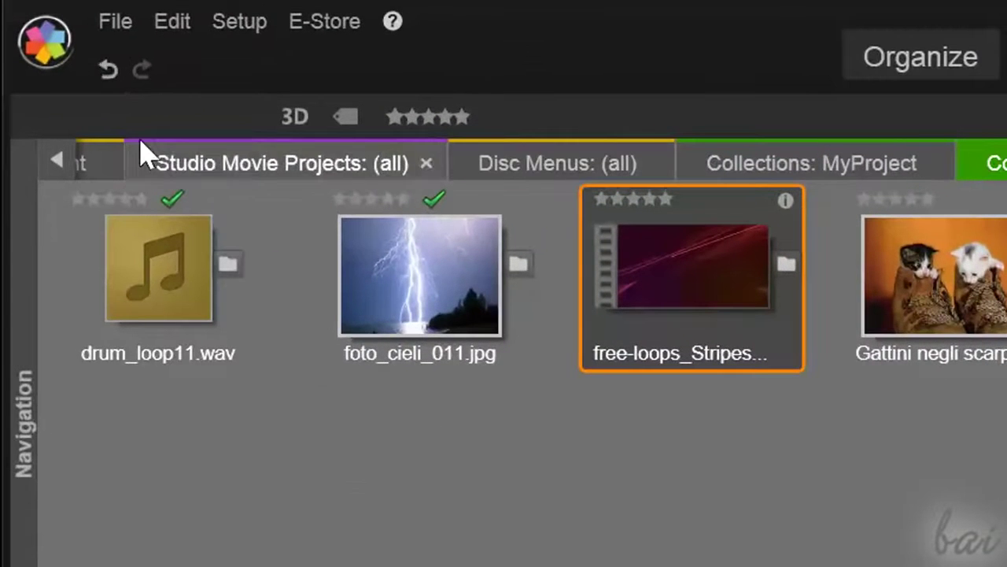
Save the movie project under the name MyProject on the desktop
{"action": "left_click", "coordinate": [111, 30]}
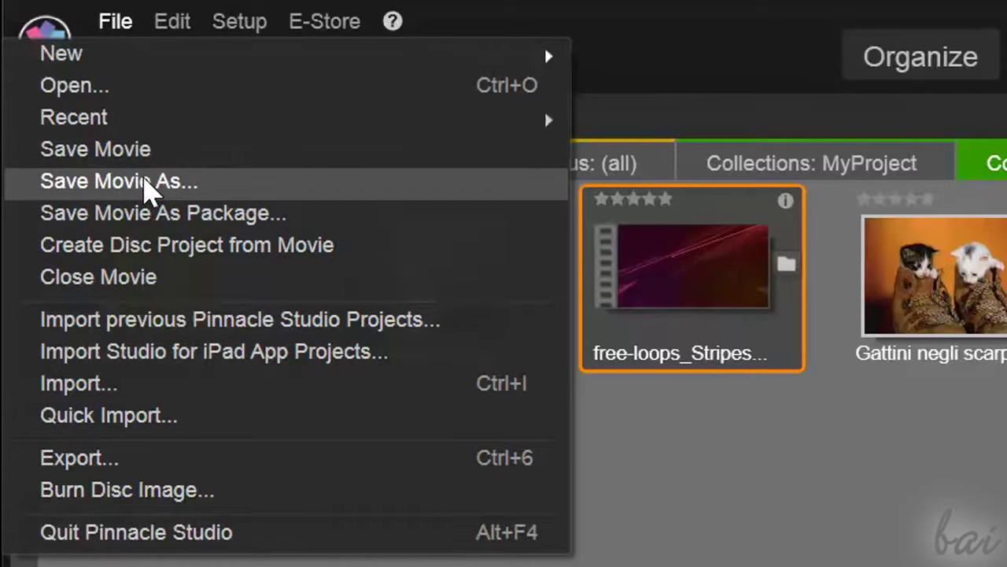
{"action": "left_click", "coordinate": [149, 189]}
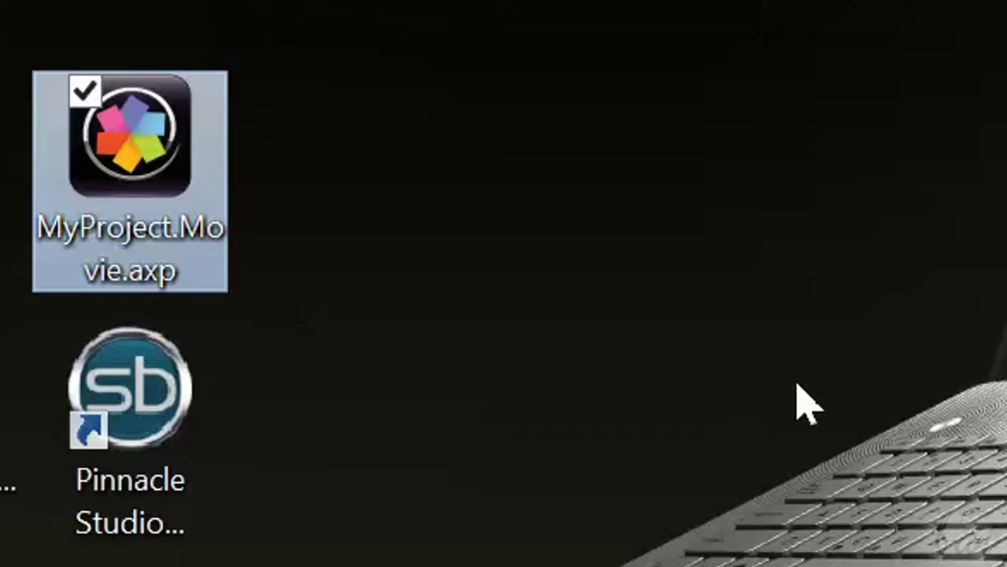
{"action": "left_click", "coordinate": [270, 246]}
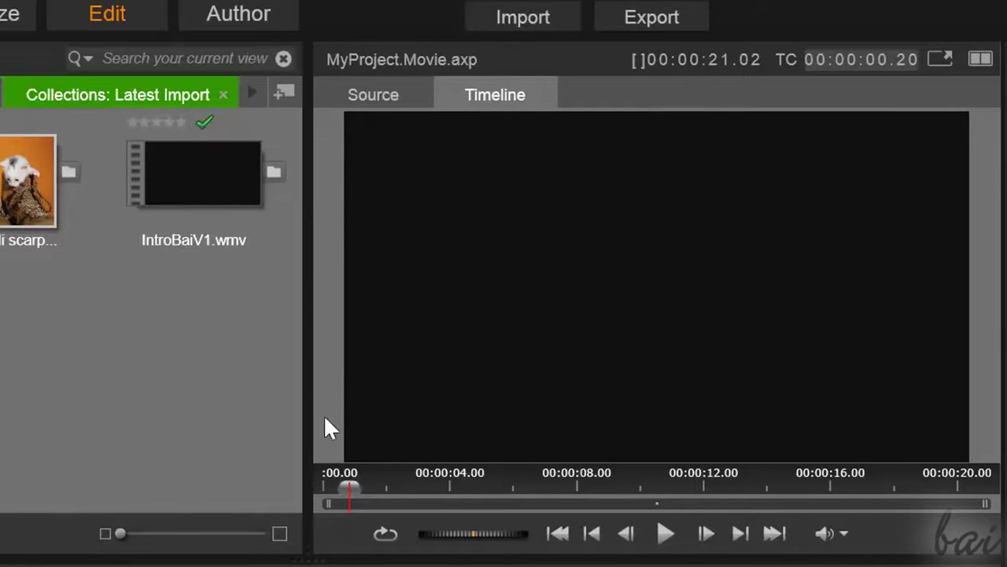
Open the exporter for MyProject and examine the type options offered for Disc export
{"action": "left_click", "coordinate": [651, 23]}
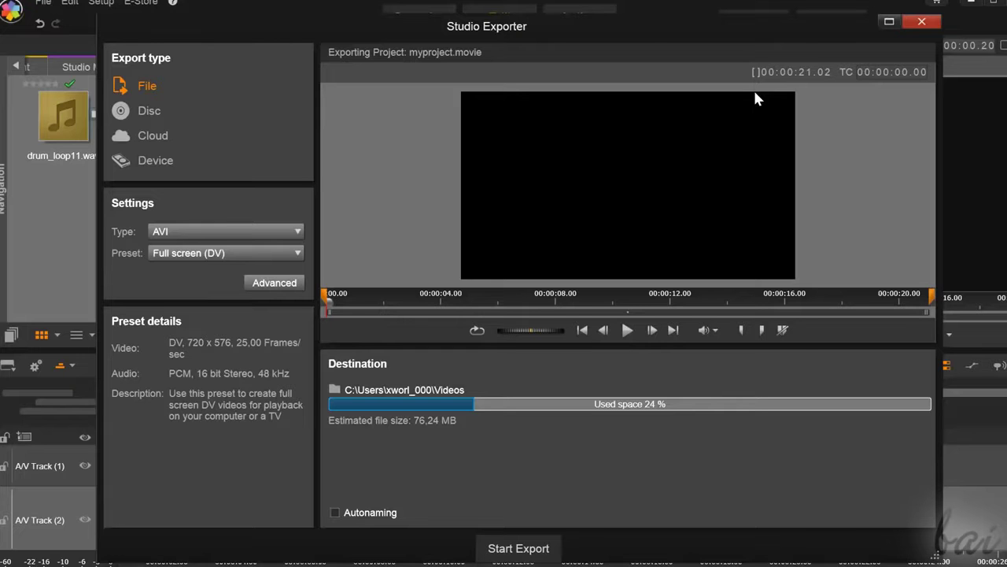
{"action": "left_click", "coordinate": [149, 111]}
{"action": "left_click", "coordinate": [212, 231]}
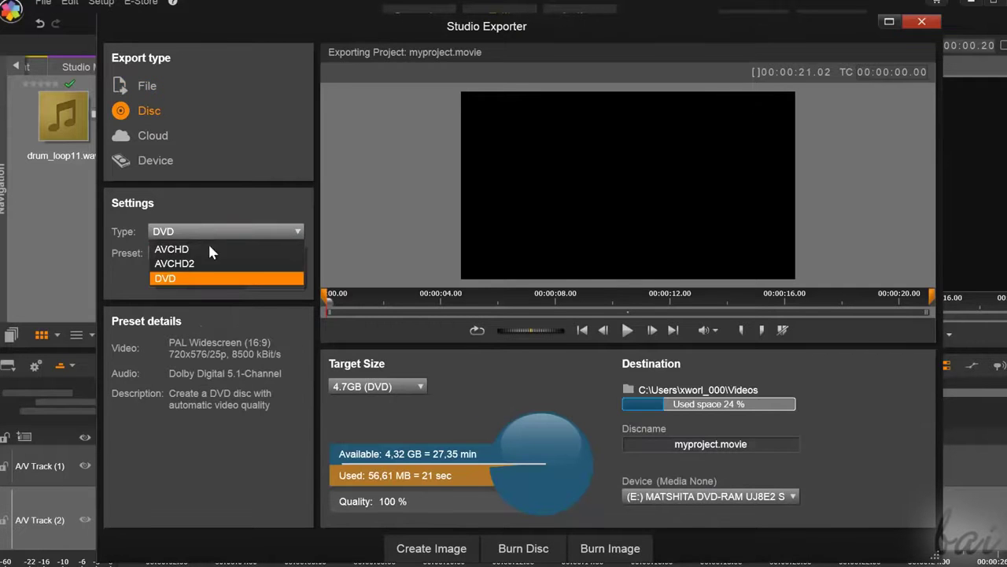
{"action": "left_click", "coordinate": [207, 230]}
Examine the Cloud export destinations and the Device export types in the exporter
{"action": "left_click", "coordinate": [162, 136]}
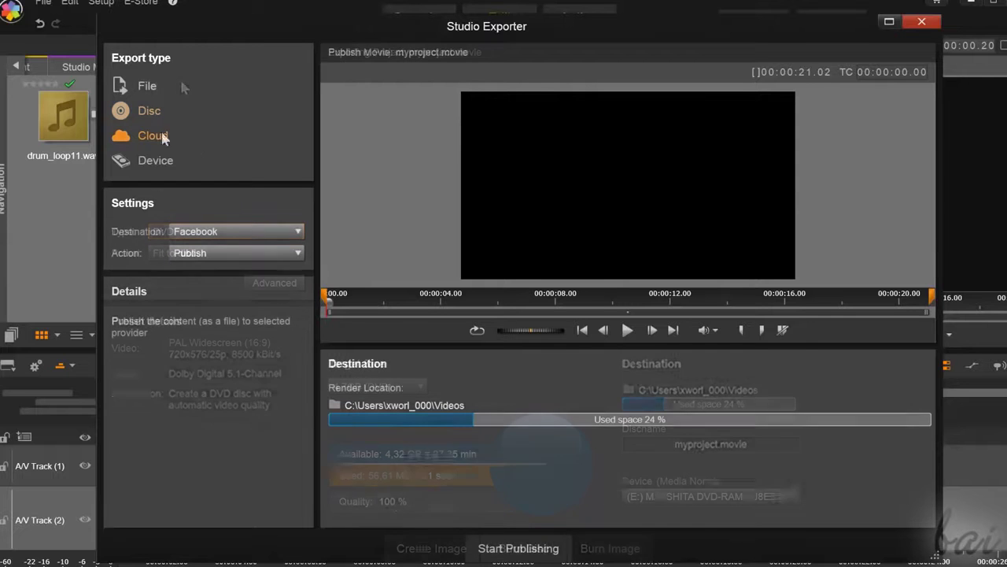
{"action": "left_click", "coordinate": [204, 232]}
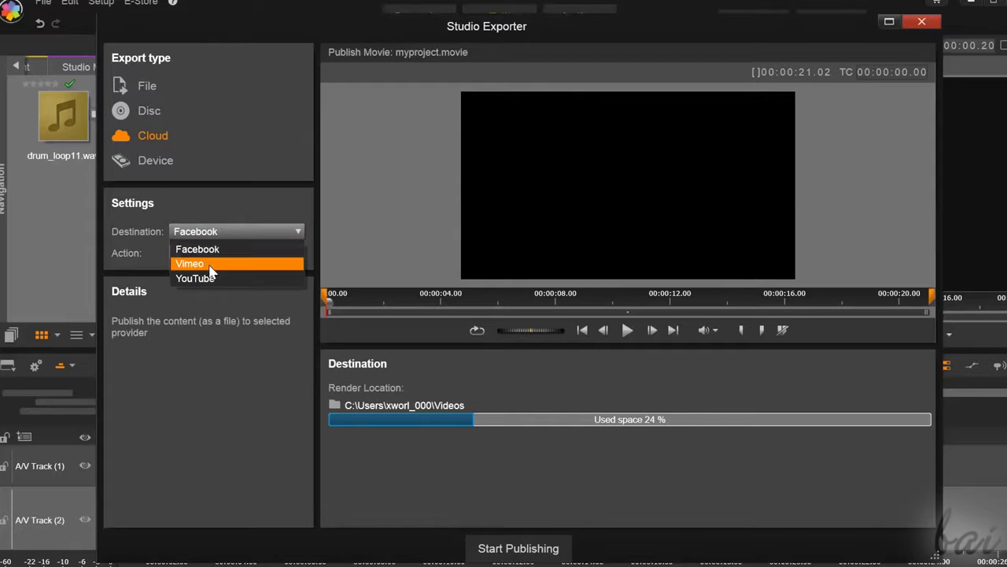
{"action": "left_click", "coordinate": [154, 116]}
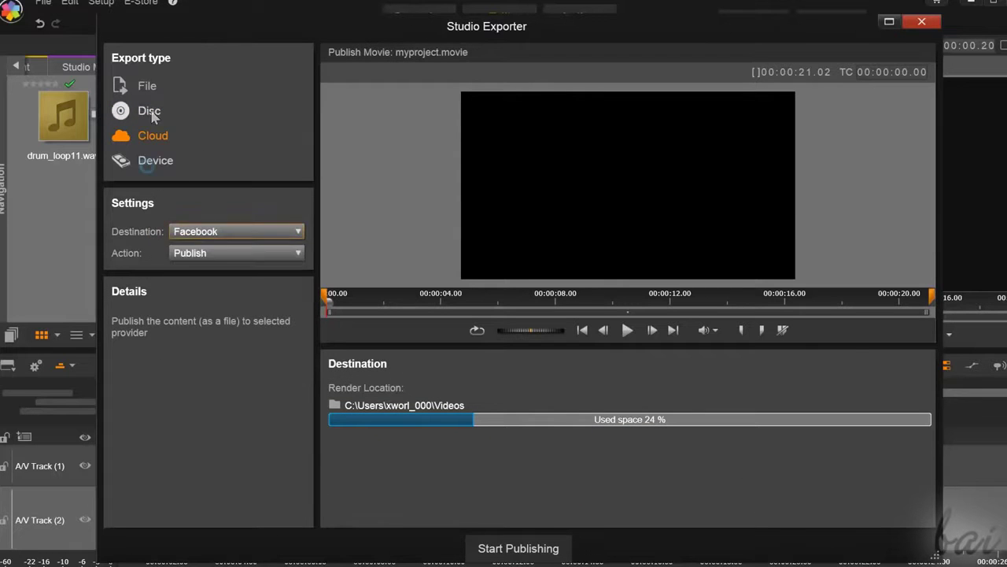
{"action": "left_click", "coordinate": [146, 162]}
{"action": "left_click", "coordinate": [188, 233]}
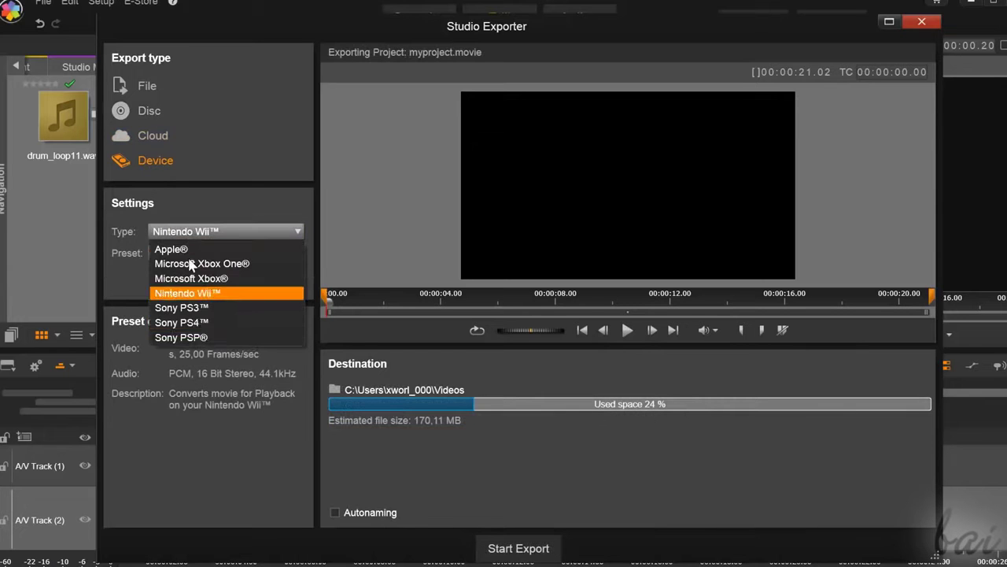
{"action": "left_click", "coordinate": [189, 231]}
Choose File export with the AVI type, and look through the destination folders without picking another one
{"action": "left_click", "coordinate": [150, 110]}
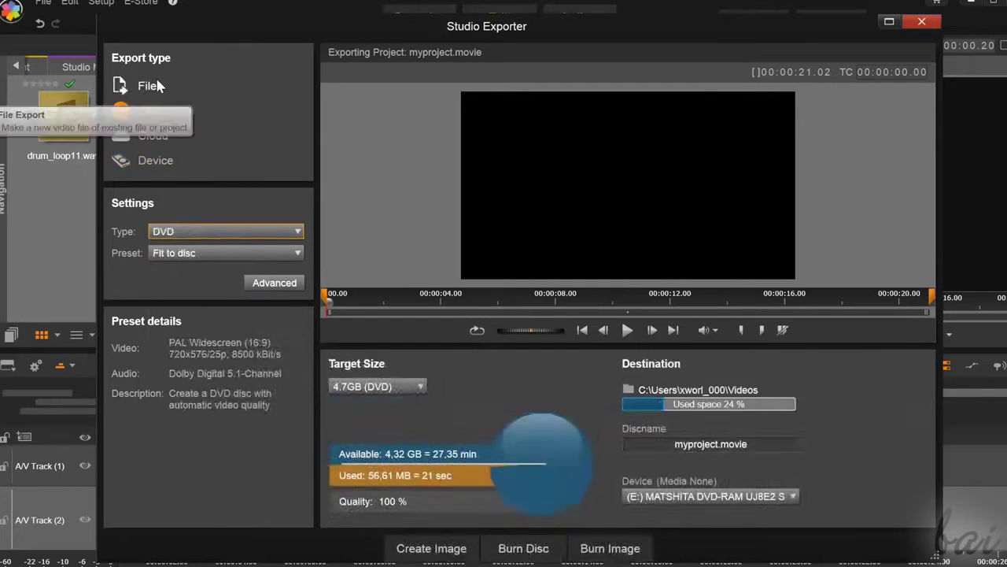
{"action": "left_click", "coordinate": [157, 84]}
{"action": "left_click", "coordinate": [228, 233]}
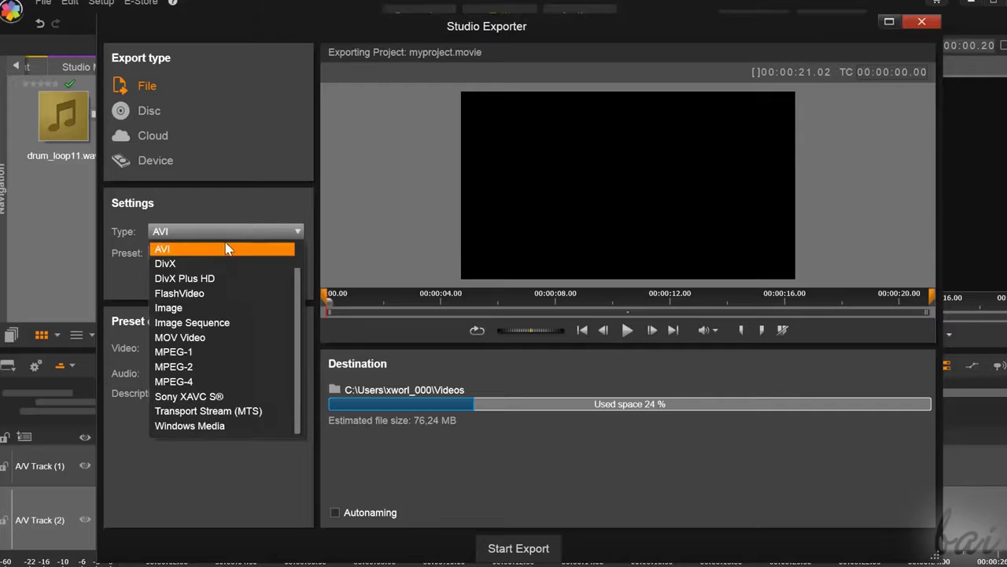
{"action": "left_click", "coordinate": [228, 248]}
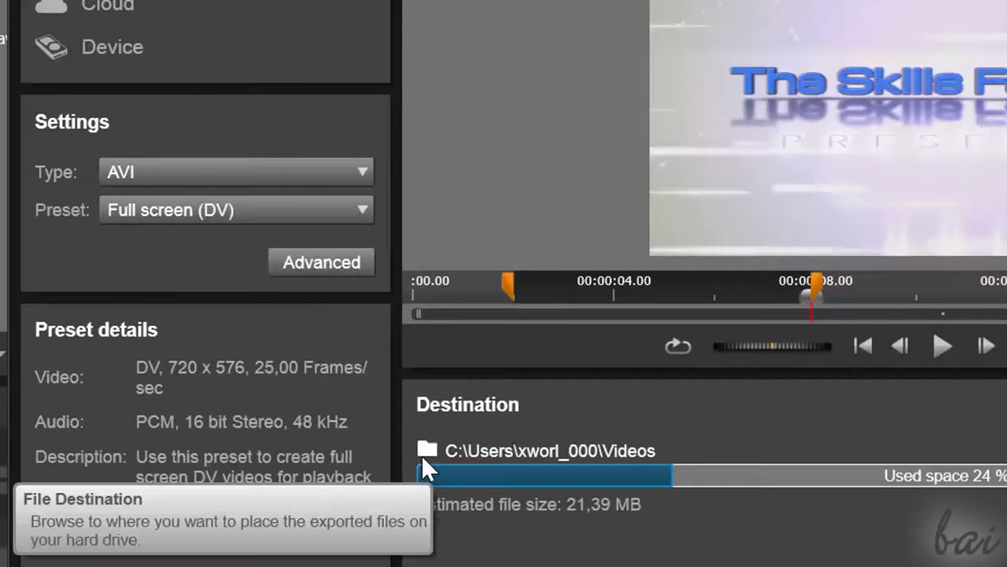
{"action": "left_click", "coordinate": [421, 455]}
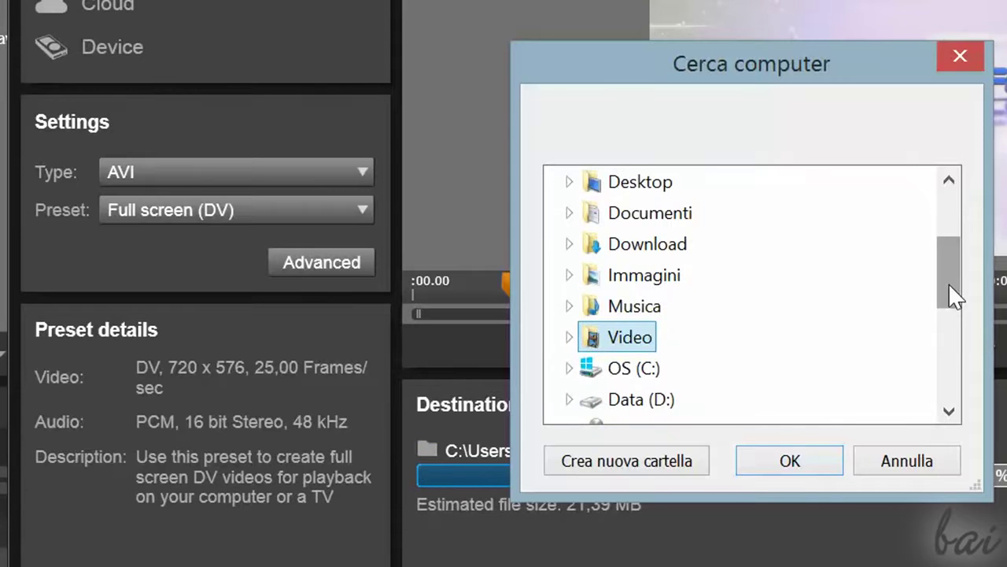
{"action": "left_click", "coordinate": [959, 62]}
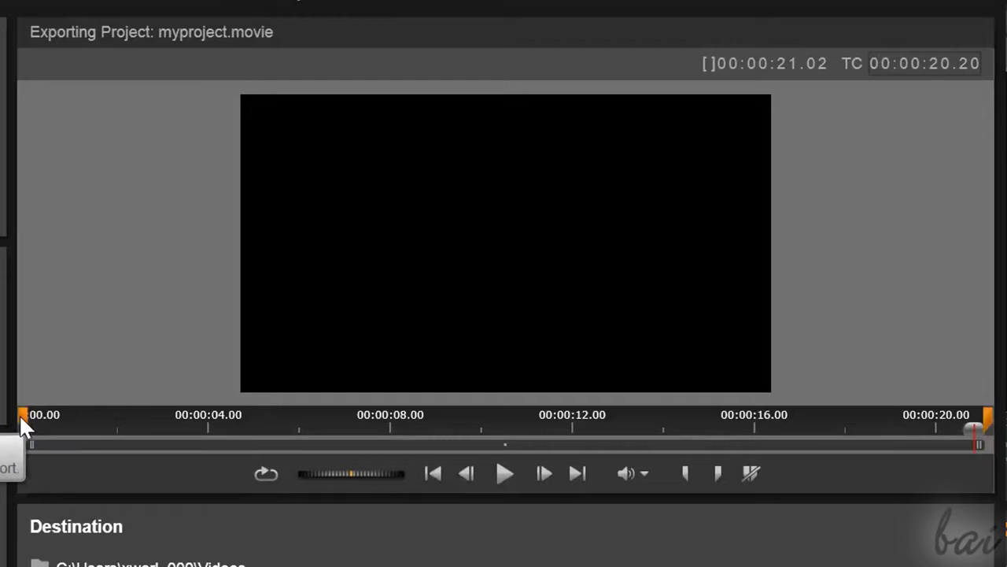
Limit the export range of the movie to the section from 00:00:02.00 to about 00:00:07.22
{"action": "mouse_move", "coordinate": [22, 417]}
{"action": "left_mouse_down"}
{"action": "mouse_move", "coordinate": [108, 459]}
{"action": "mouse_move", "coordinate": [115, 440]}
{"action": "left_mouse_up"}
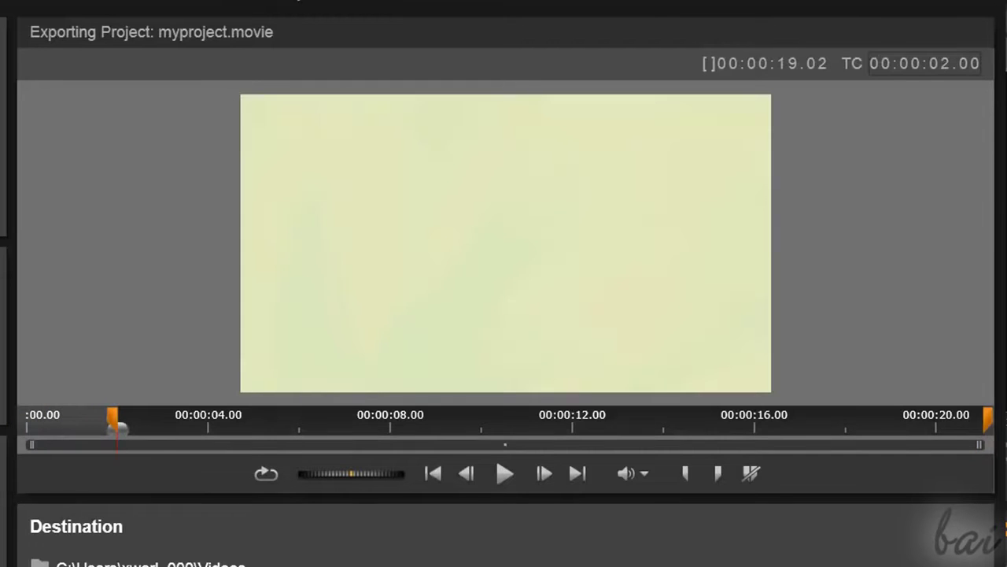
{"action": "mouse_move", "coordinate": [990, 437]}
{"action": "left_mouse_down"}
{"action": "mouse_move", "coordinate": [349, 434]}
{"action": "mouse_move", "coordinate": [389, 439]}
{"action": "left_mouse_up"}
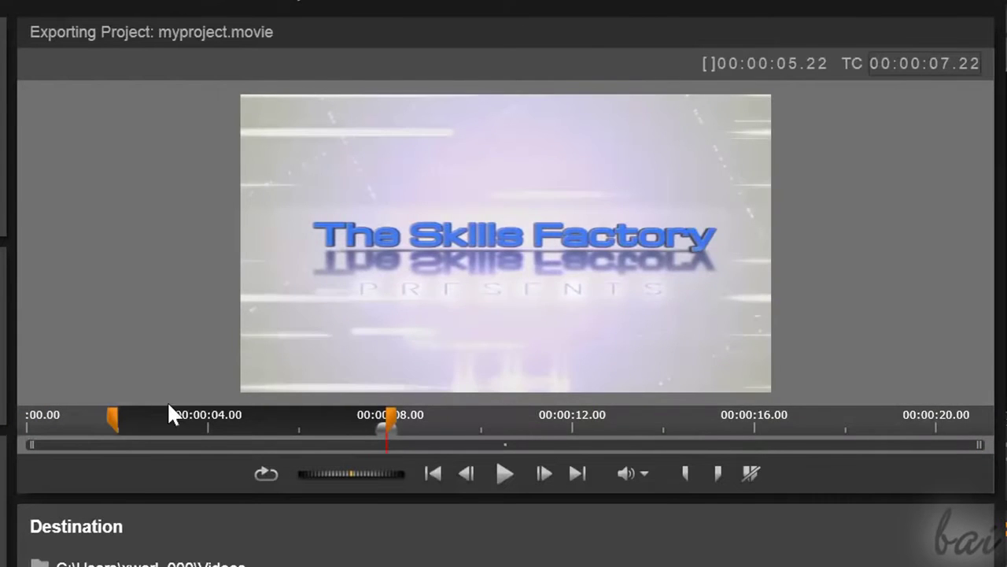